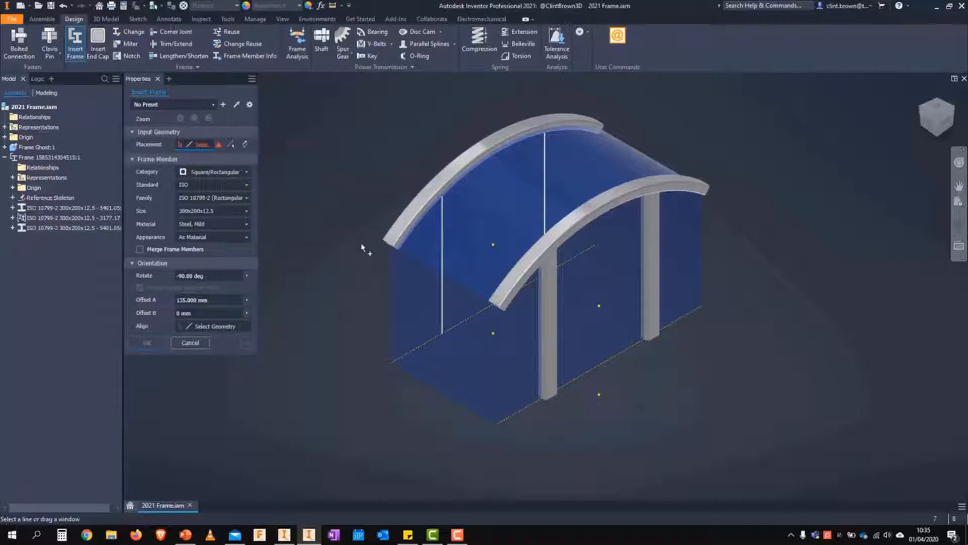
Step: Switch to Inventor 2020 to view its Insert frame dialog and return to Inventor 2021
click(284, 535)
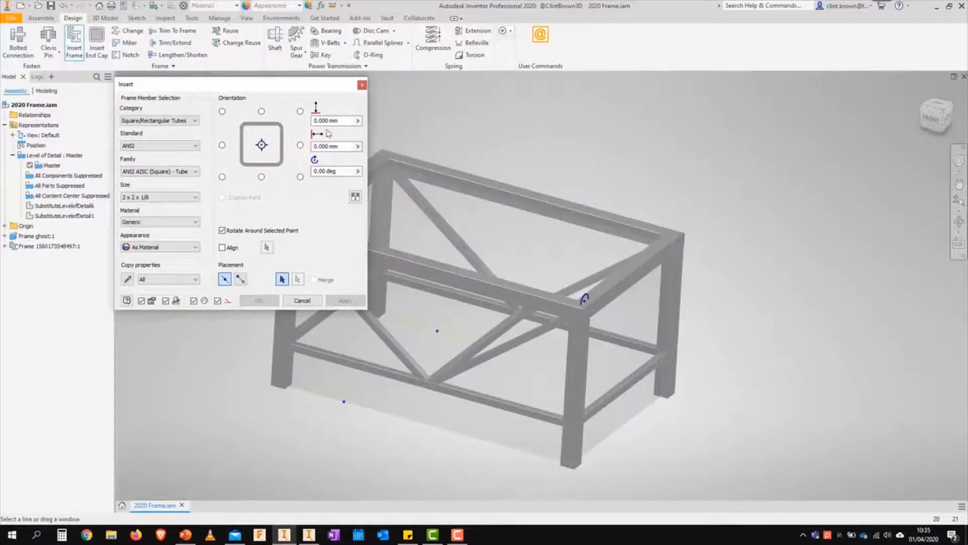
mouse_move(292, 86)
mouse_down()
mouse_move(314, 83)
mouse_move(295, 87)
mouse_up()
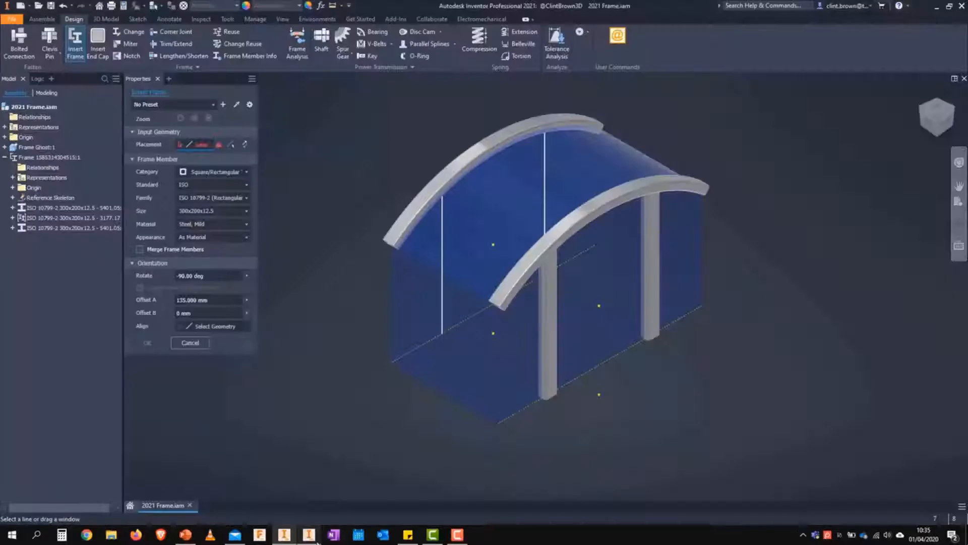
click(308, 534)
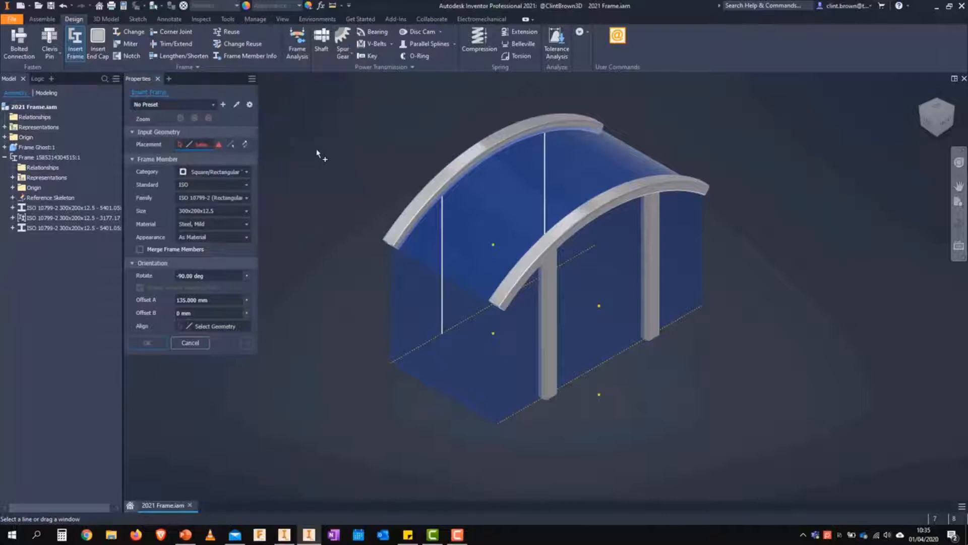
Step: Open the application's file options and highlight the Presets folder path
key(ctrl)
key(ctrl)
key(ctrl)
click(227, 18)
click(157, 47)
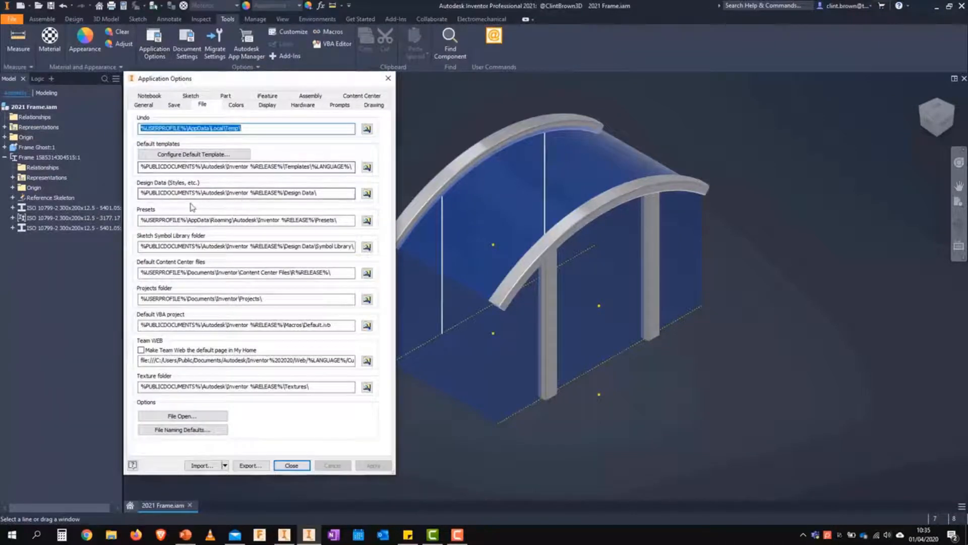
drag(140, 220, 349, 219)
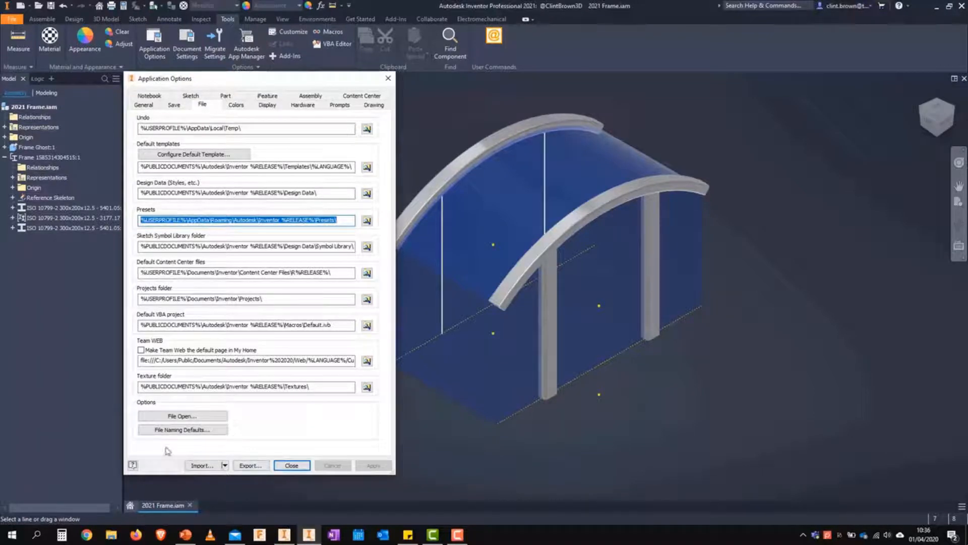
Step: Examine the Frame Generator file naming defaults and the naming variables offered for the frame assembly's file name
click(182, 431)
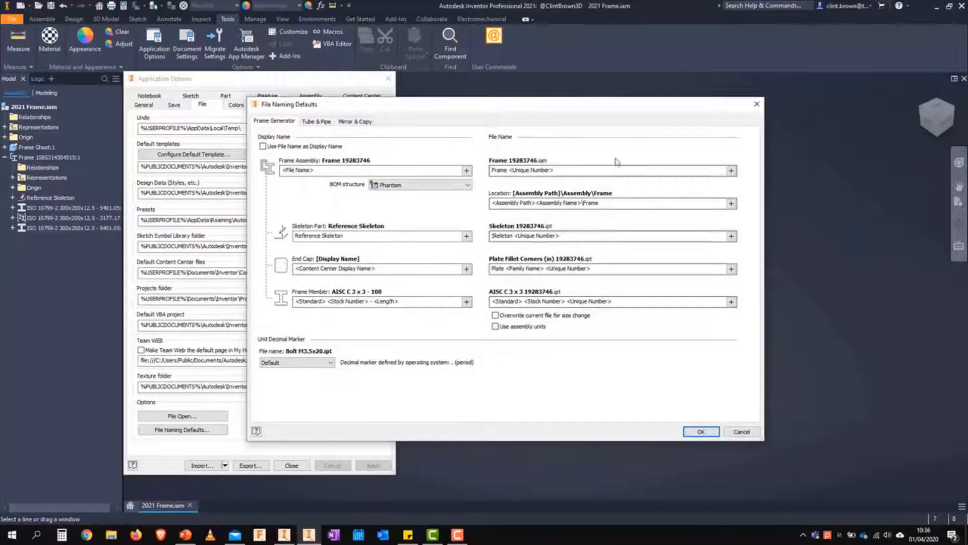
click(731, 171)
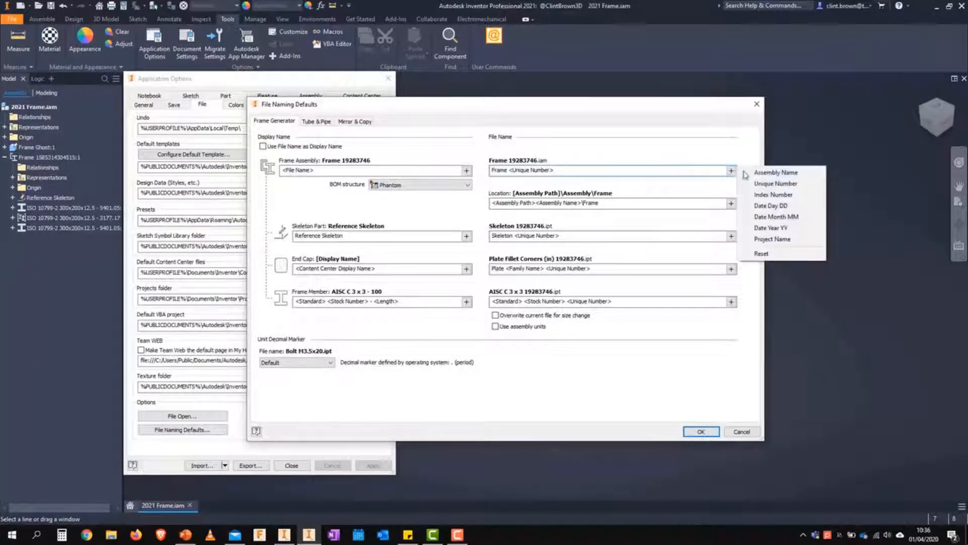
click(652, 145)
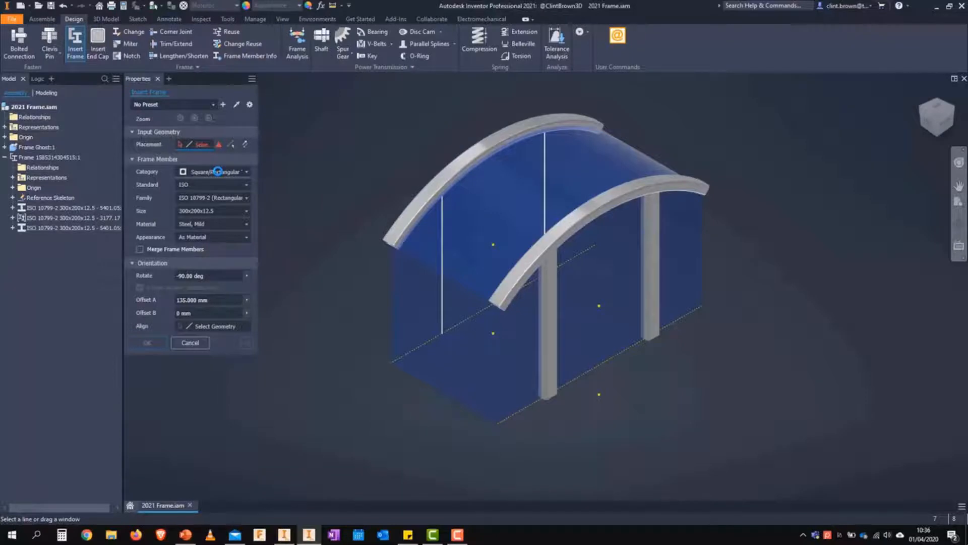
Step: Set the frame member size to 350x250x6, save the settings as a preset and select that preset
click(233, 209)
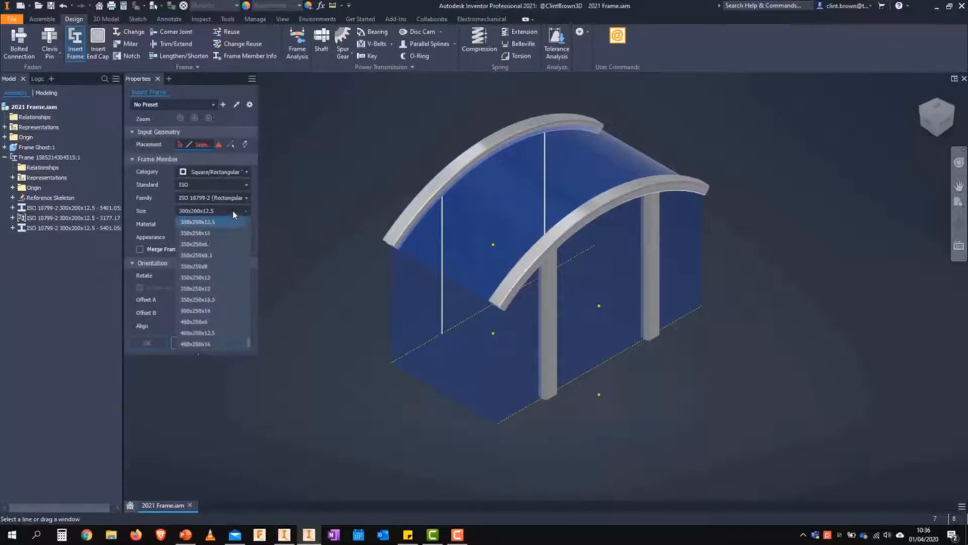
click(219, 245)
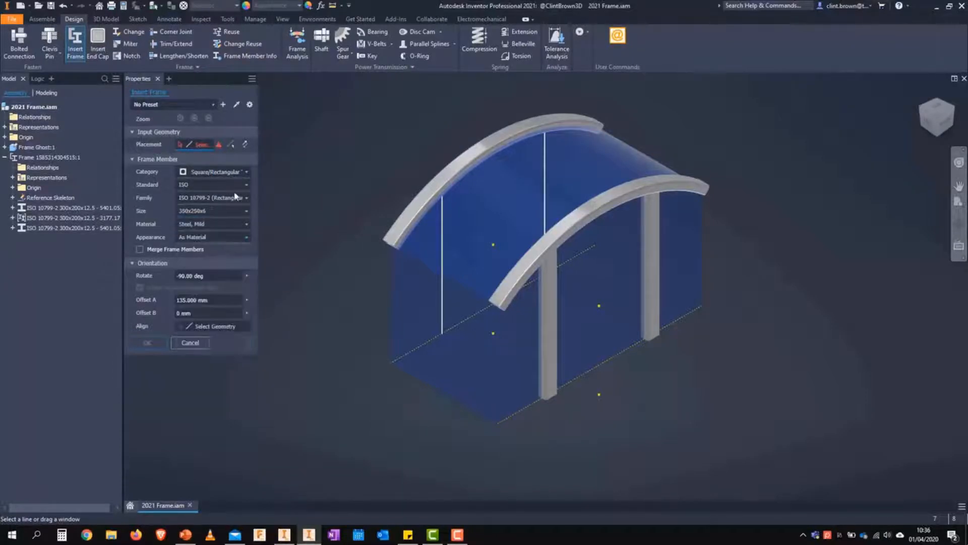
click(223, 104)
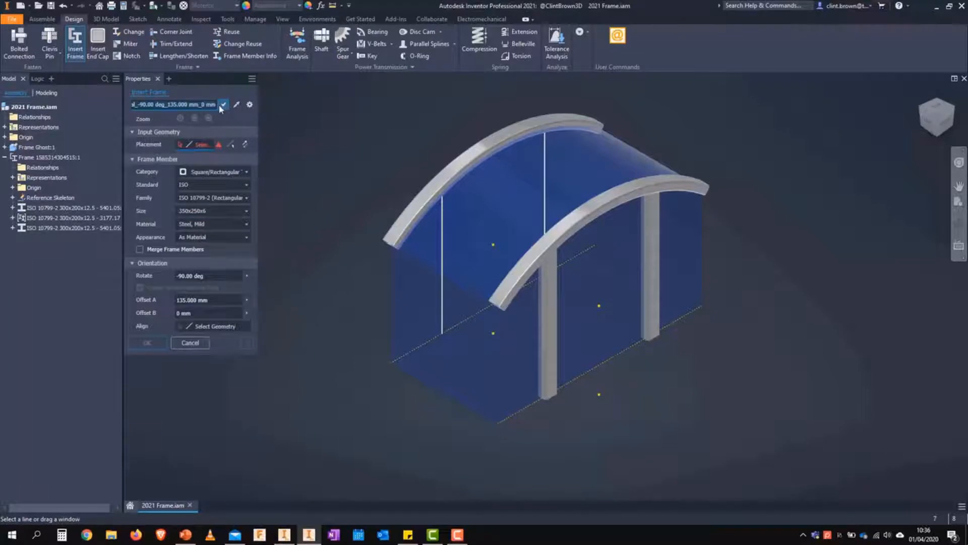
click(204, 105)
key(End)
click(224, 106)
click(213, 105)
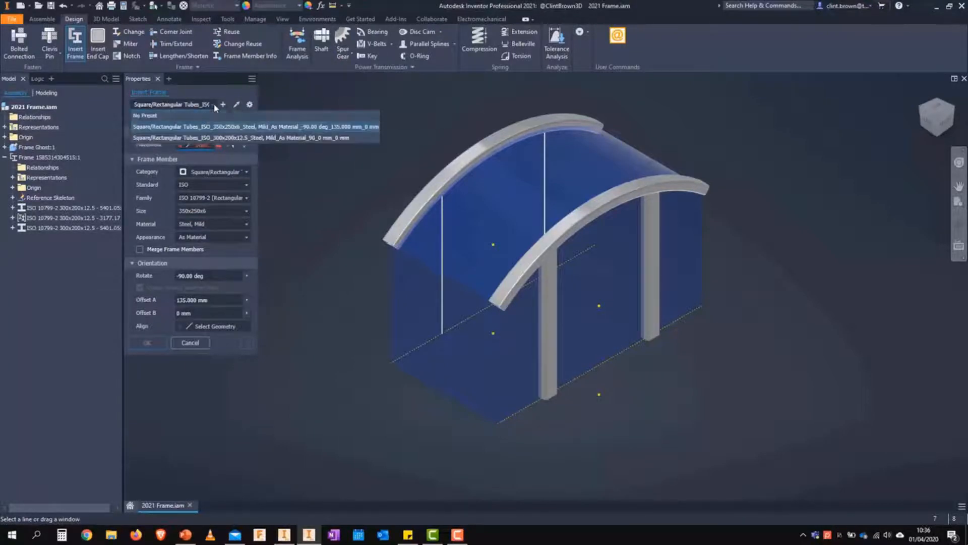
click(243, 129)
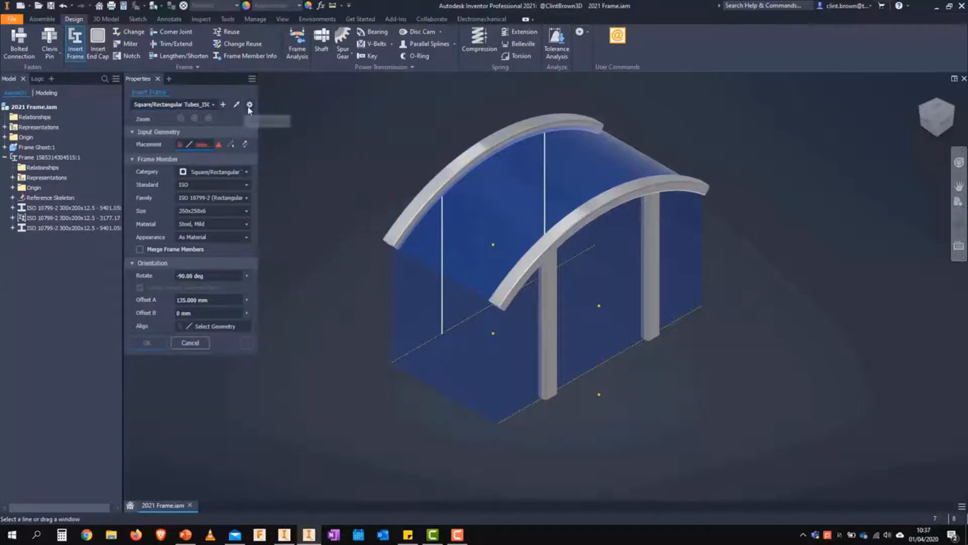
Step: Delete the 350x250x6 preset, and load the 300x200x12.5 preset's settings before deleting that preset too
click(249, 104)
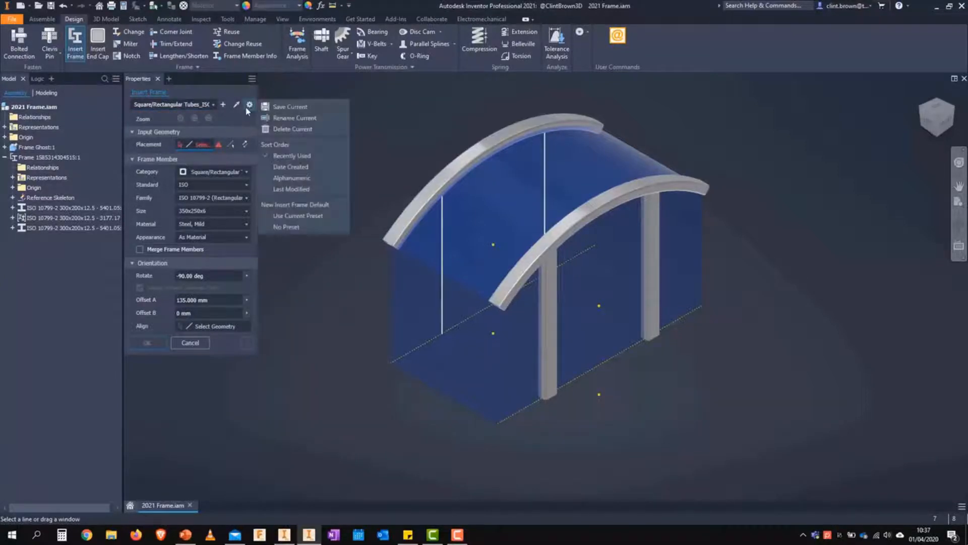
click(300, 130)
click(212, 107)
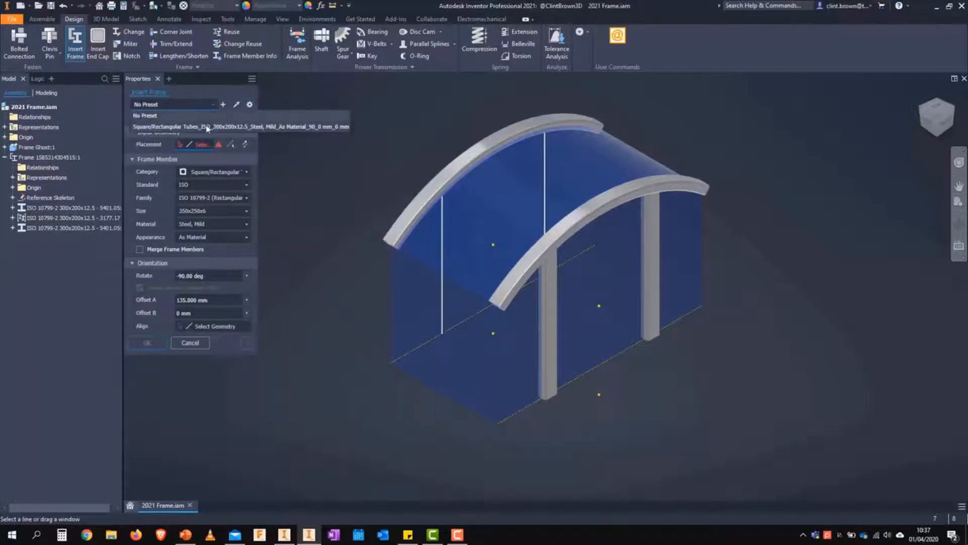
click(207, 128)
click(249, 104)
click(285, 132)
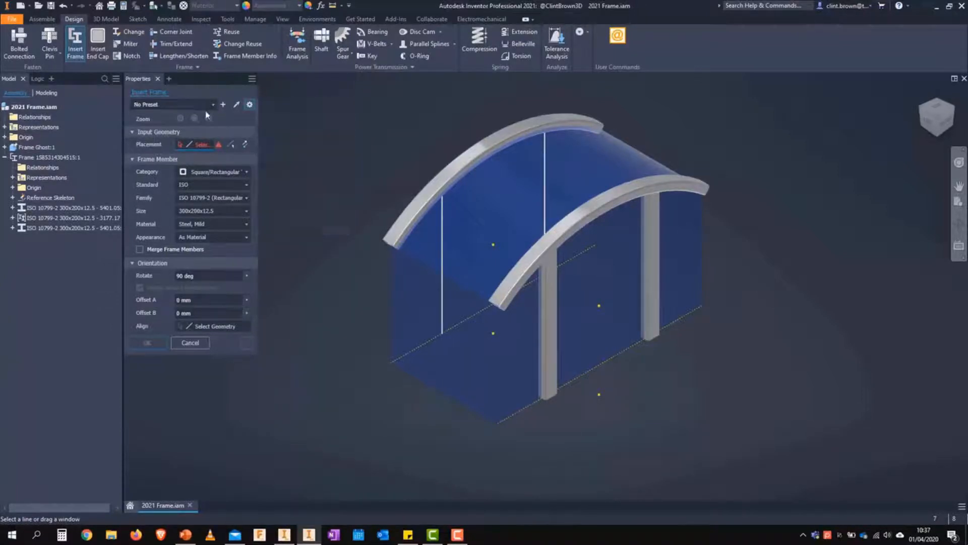
Step: Save the current 300x200x12.5 rectangular tube settings as a new preset
click(213, 105)
click(243, 99)
click(223, 105)
click(224, 106)
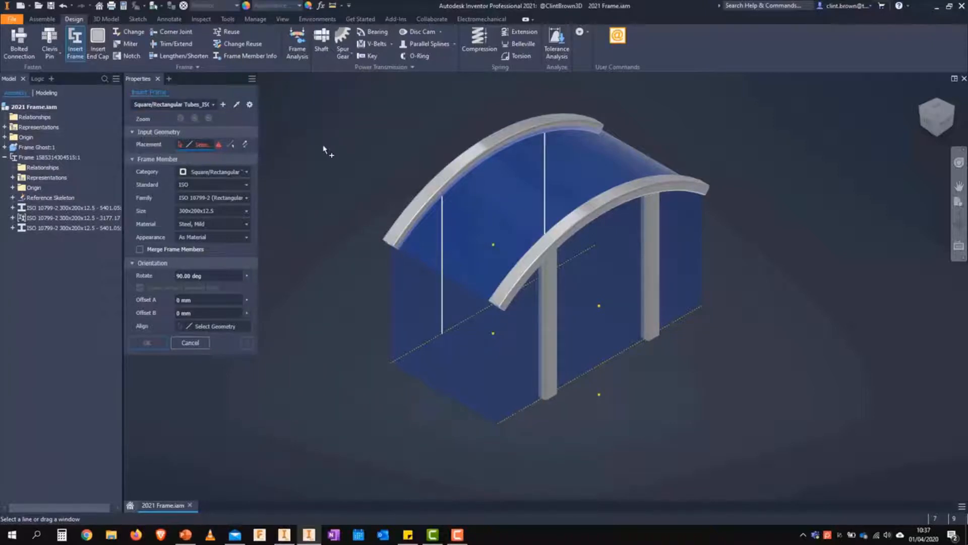
Step: Place a 300x200x12.5 column on the vertical skeleton edge beneath the rear arch's open end, viewing its profile end-on
scroll(394, 277, down, 3)
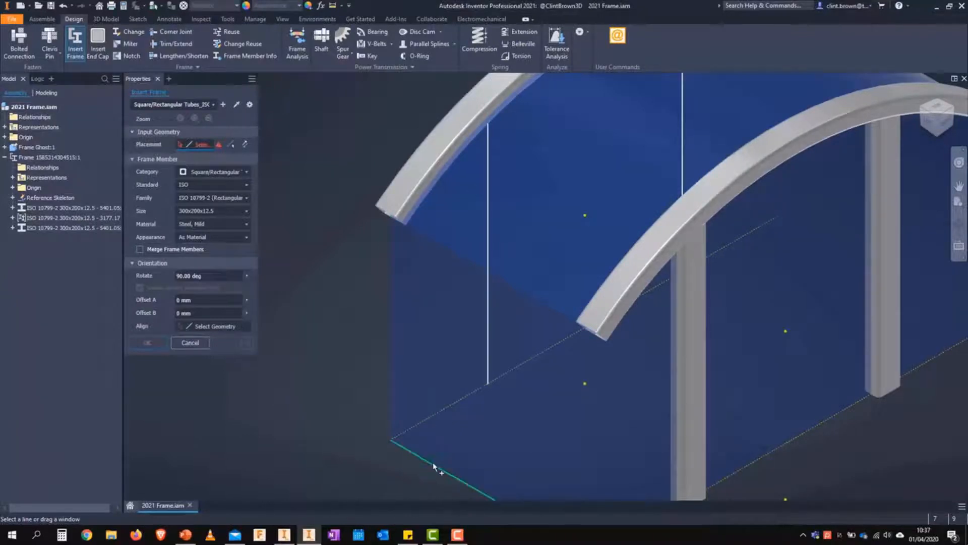
click(393, 271)
scroll(342, 247, up, 5)
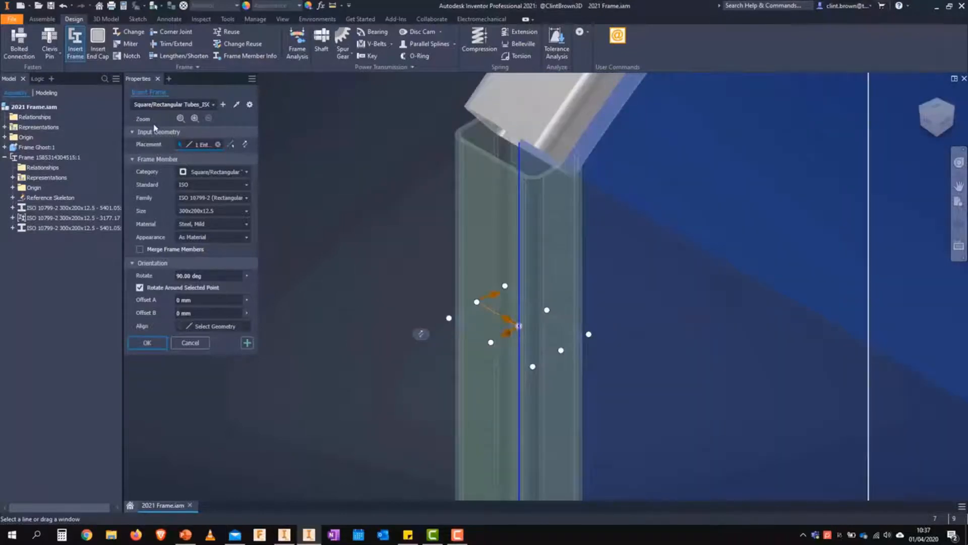
click(182, 122)
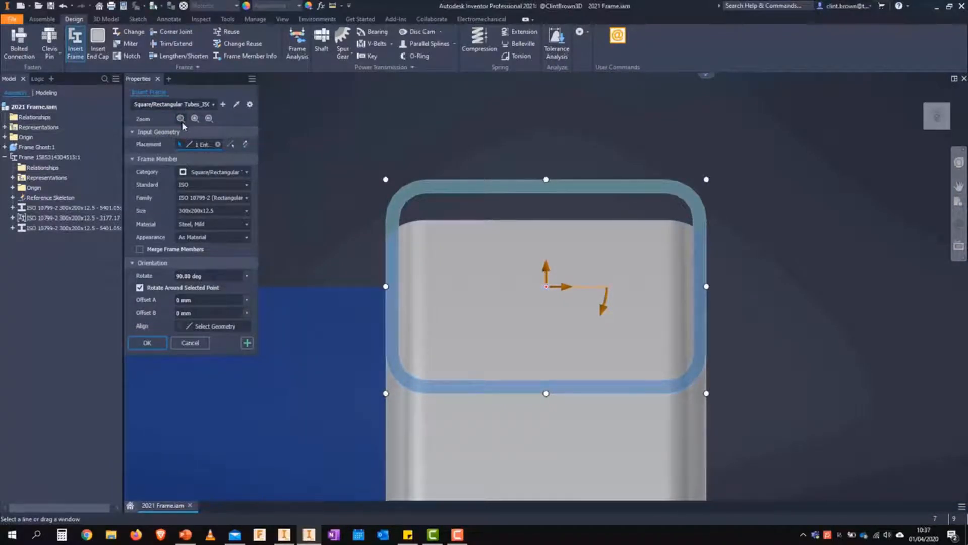
Step: Switch to Inventor 2020 to compare its orientation options and return to the 2021 frame model
click(284, 535)
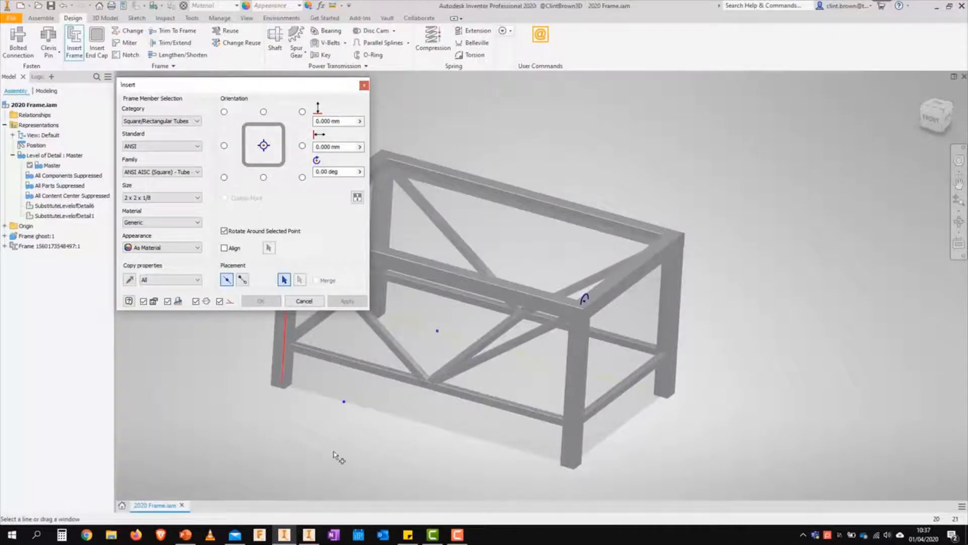
click(309, 535)
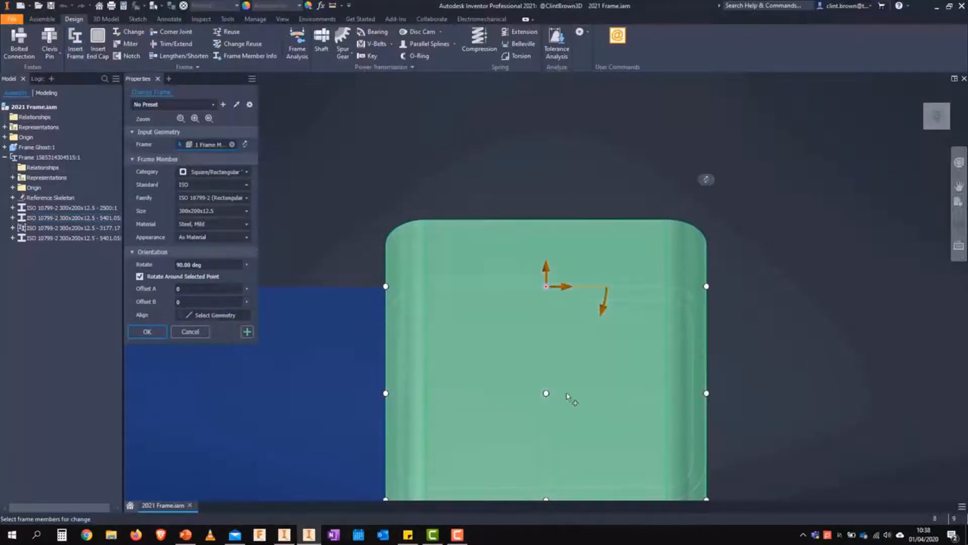
Step: Try shifting the column's profile with the manipulators, to about 68 mm for Offset A and 8 mm for Offset B
click(547, 396)
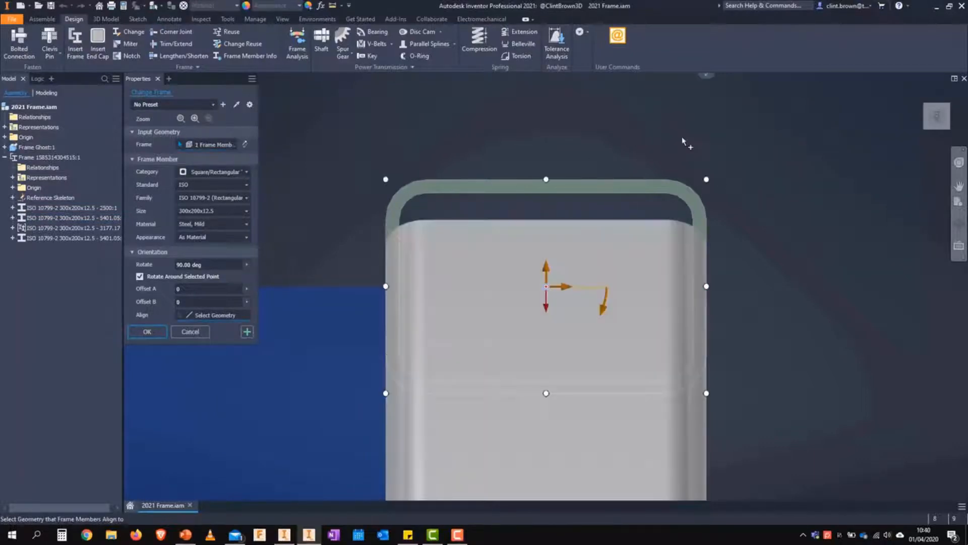
mouse_move(605, 308)
mouse_down()
mouse_move(599, 325)
mouse_move(559, 347)
mouse_move(496, 319)
mouse_move(492, 259)
mouse_move(482, 291)
mouse_move(484, 270)
mouse_move(530, 216)
mouse_move(618, 334)
mouse_move(602, 315)
mouse_up()
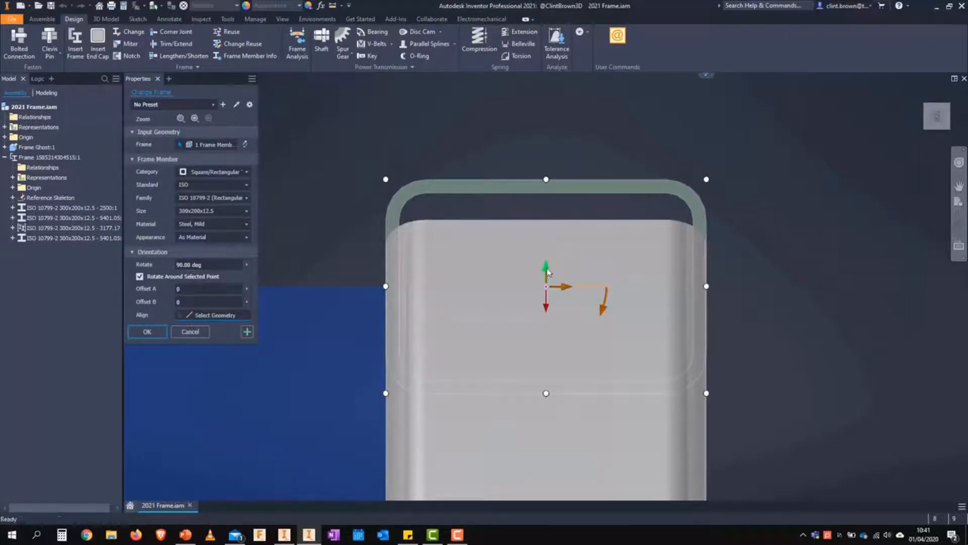
drag(548, 272, 639, 282)
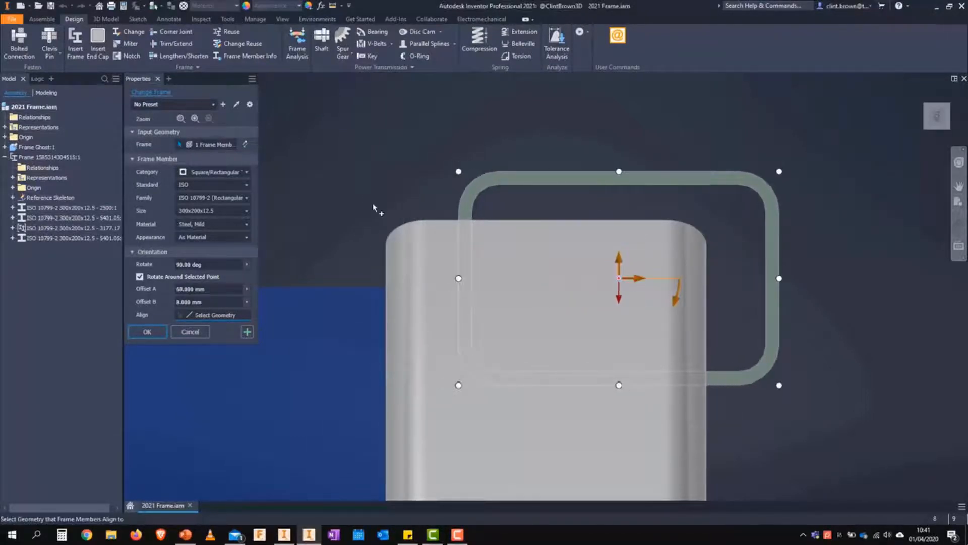
Step: Set the column's Offset A and Offset B to 0 and apply the frame change
click(191, 288)
text(0)
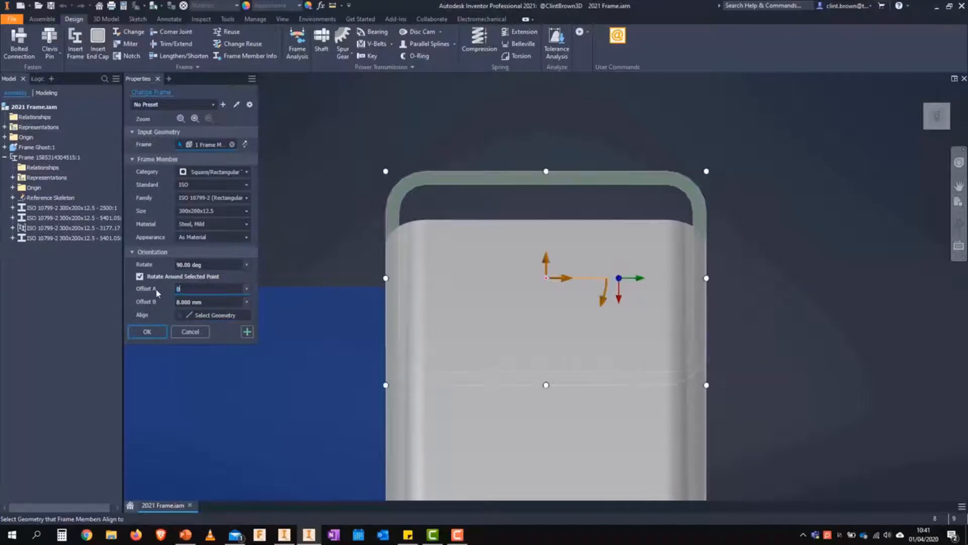
key(Tab)
text(0)
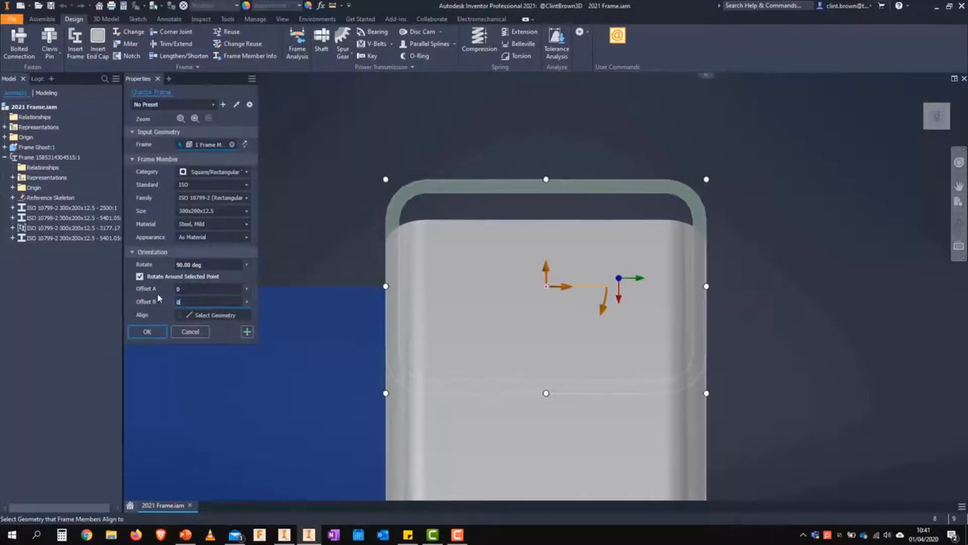
click(147, 332)
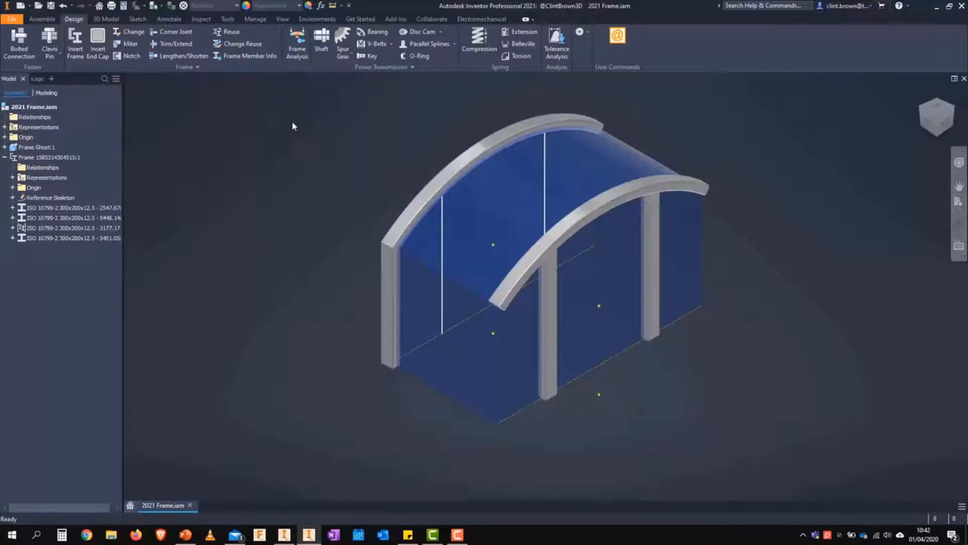
Step: Reuse the column beneath the rear arch on the vertical skeleton edge beneath the front arch's open end
click(226, 32)
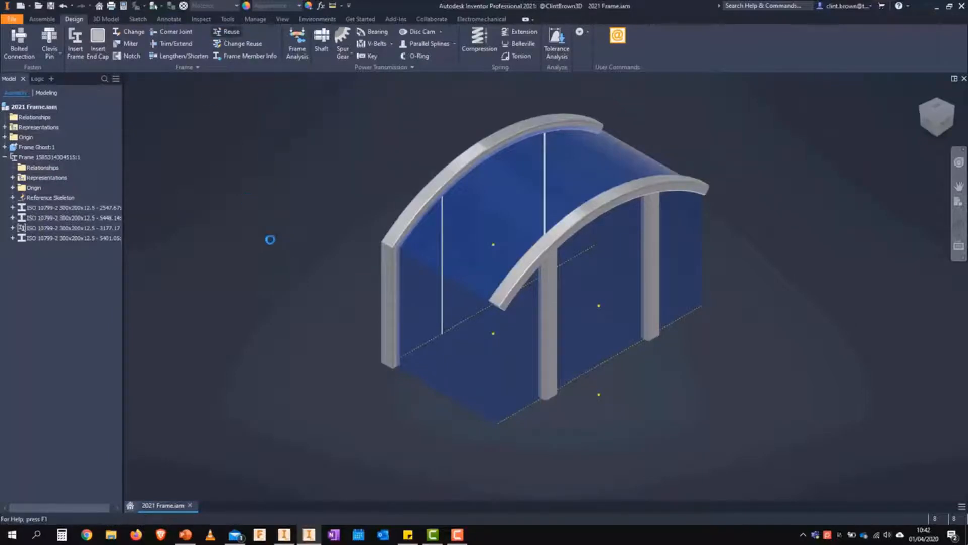
click(391, 290)
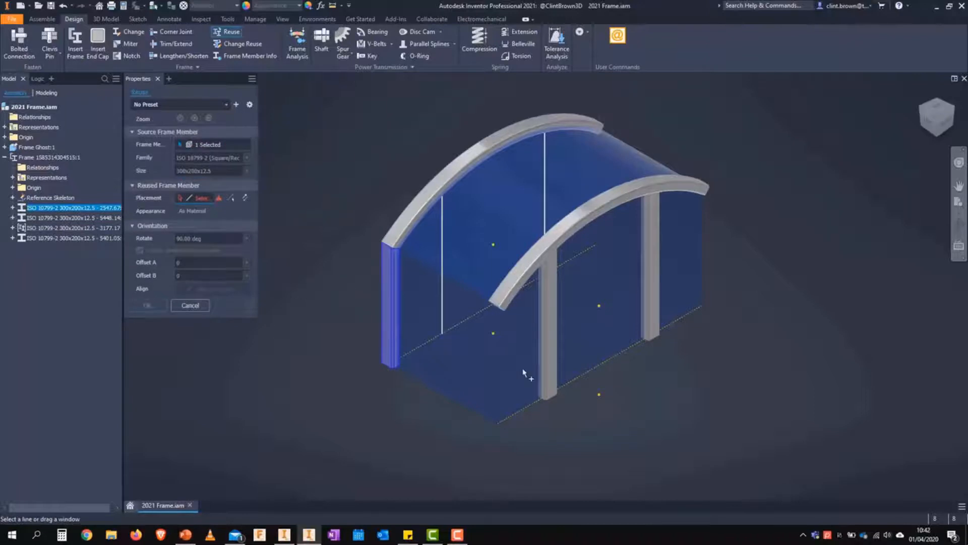
click(498, 372)
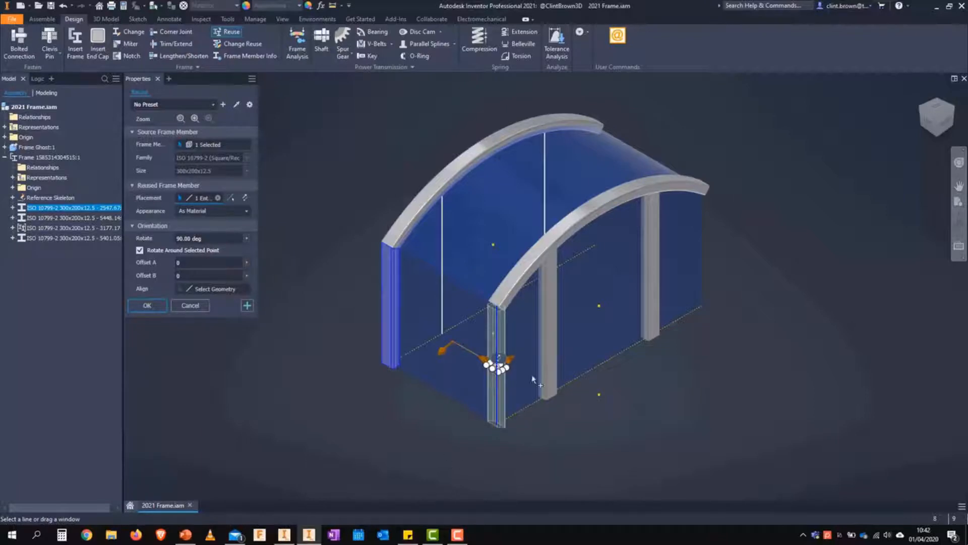
Step: Flip the reused column's ends and rotate its profile to -90 degrees
scroll(550, 404, up, 5)
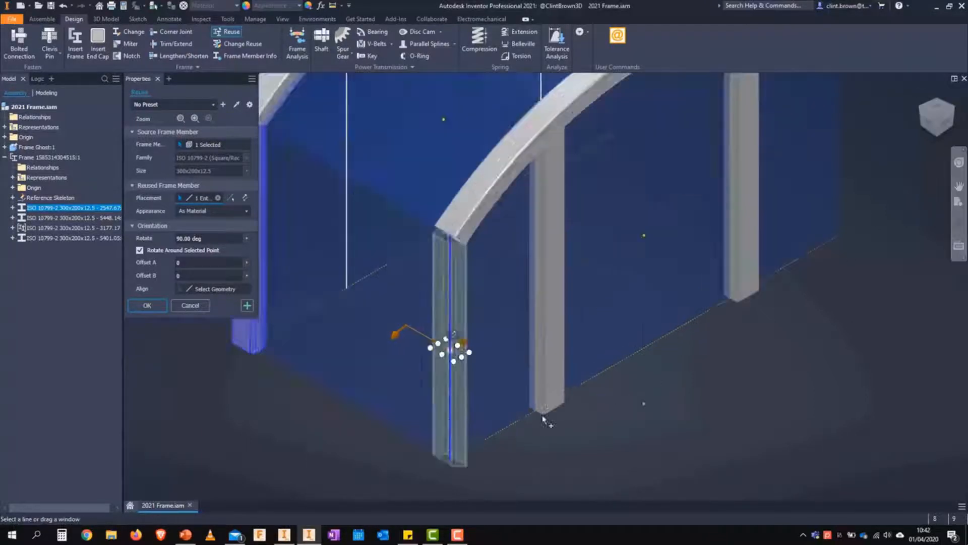
scroll(542, 447, down, 3)
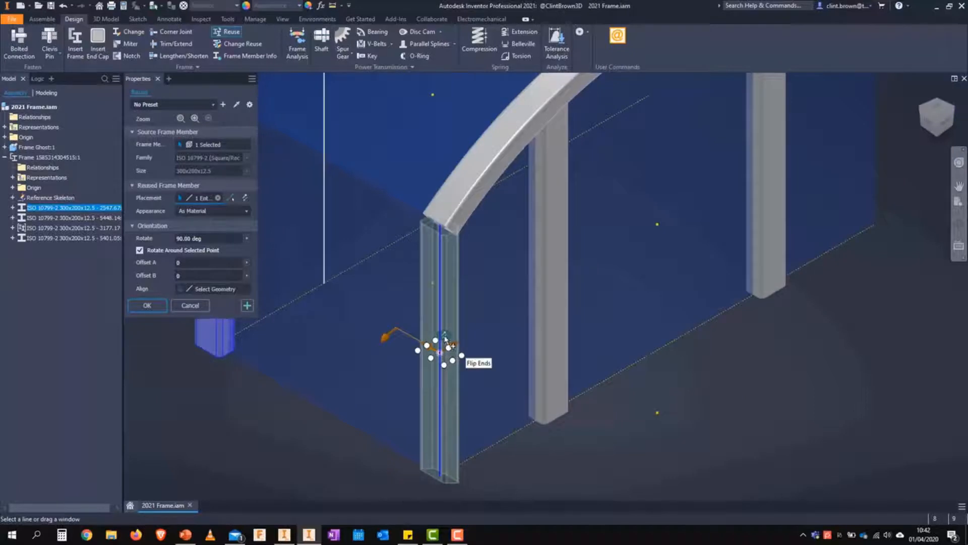
click(445, 340)
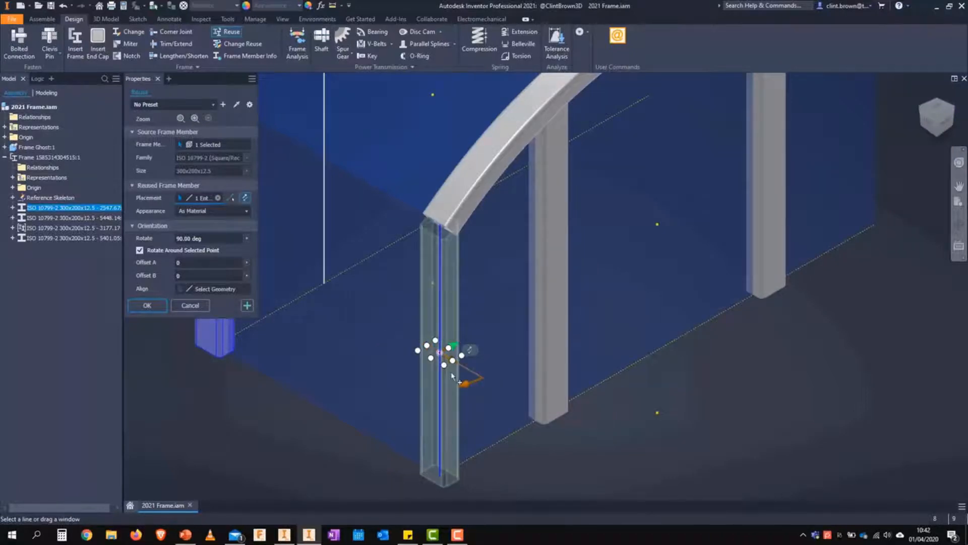
drag(465, 385, 398, 297)
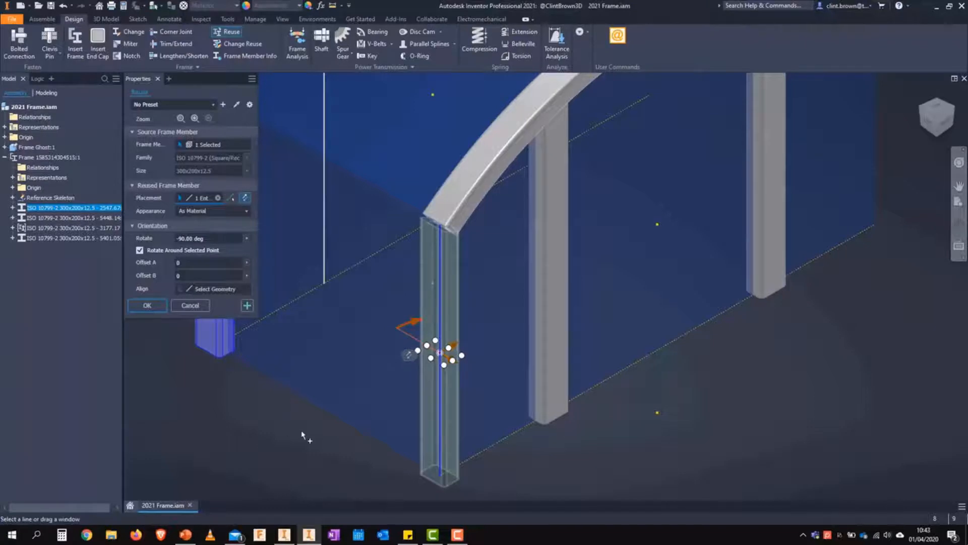
Step: Apply the reused column at the front arch's open end, keeping the Reuse command active for another placement
scroll(272, 431, down, 3)
middle_drag(268, 429, 311, 411)
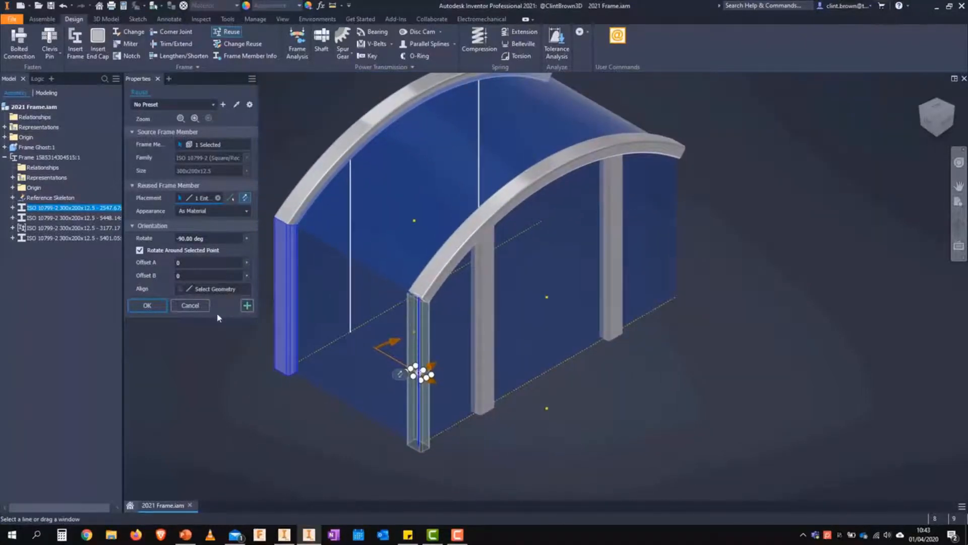
click(247, 305)
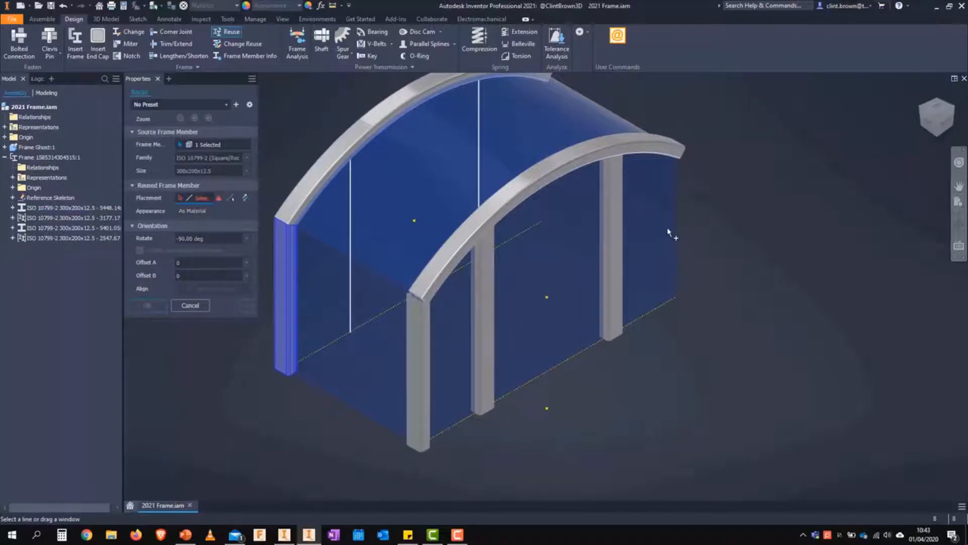
Step: Reuse the column on the vertical skeleton edge under the front arch's opposite end, rotated to 90 degrees
click(675, 272)
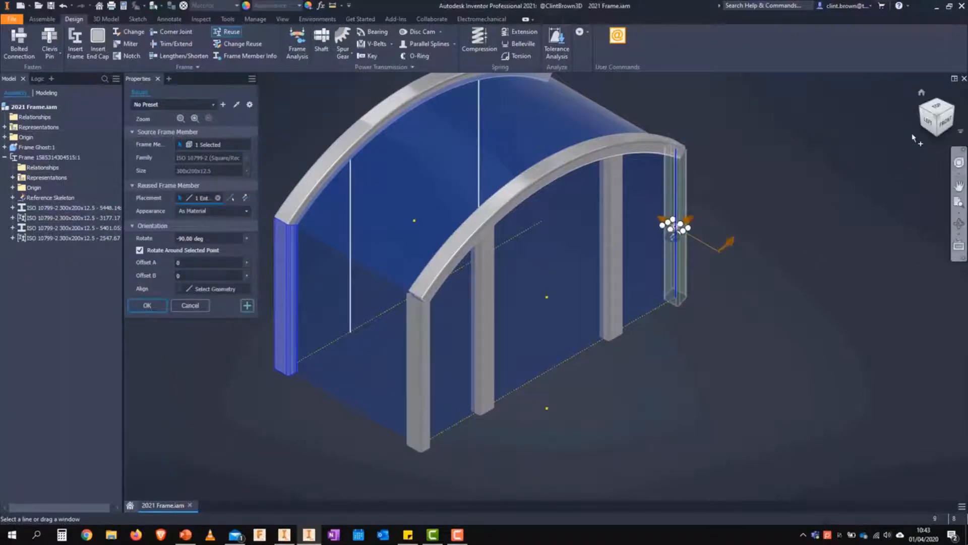
click(945, 131)
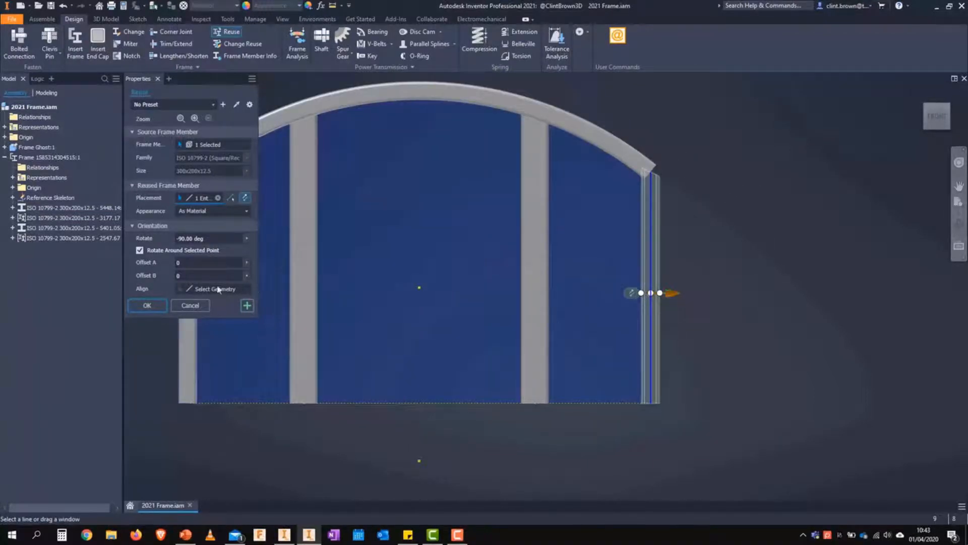
drag(205, 239, 160, 243)
text(0)
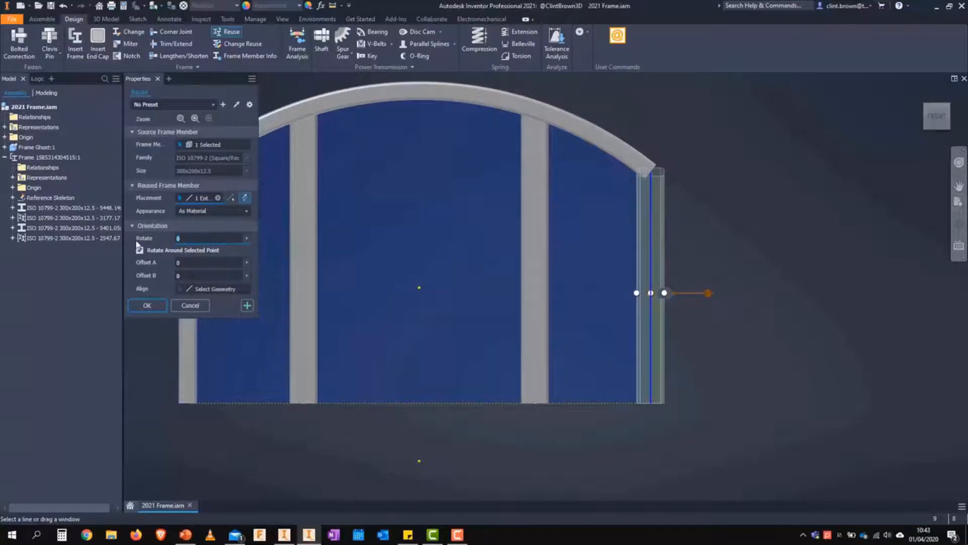
text(90)
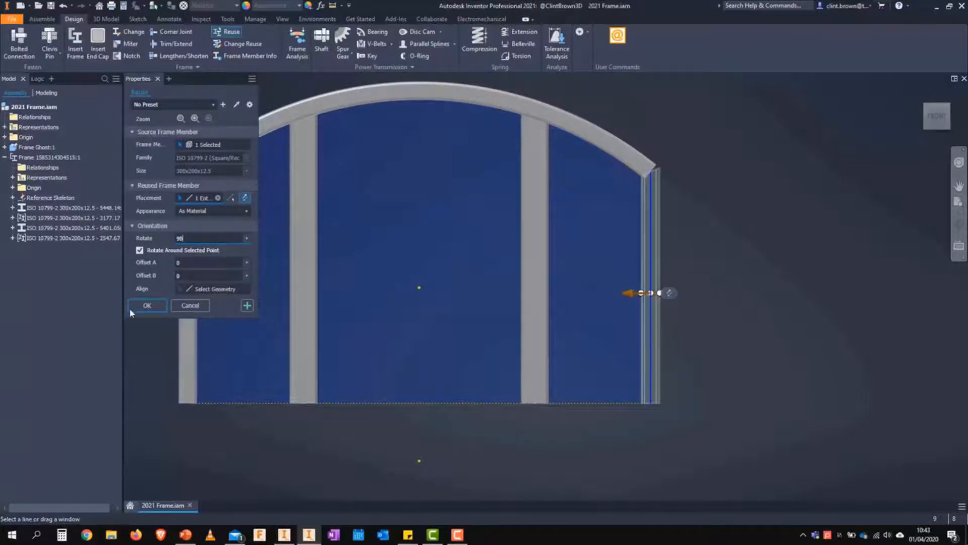
click(248, 306)
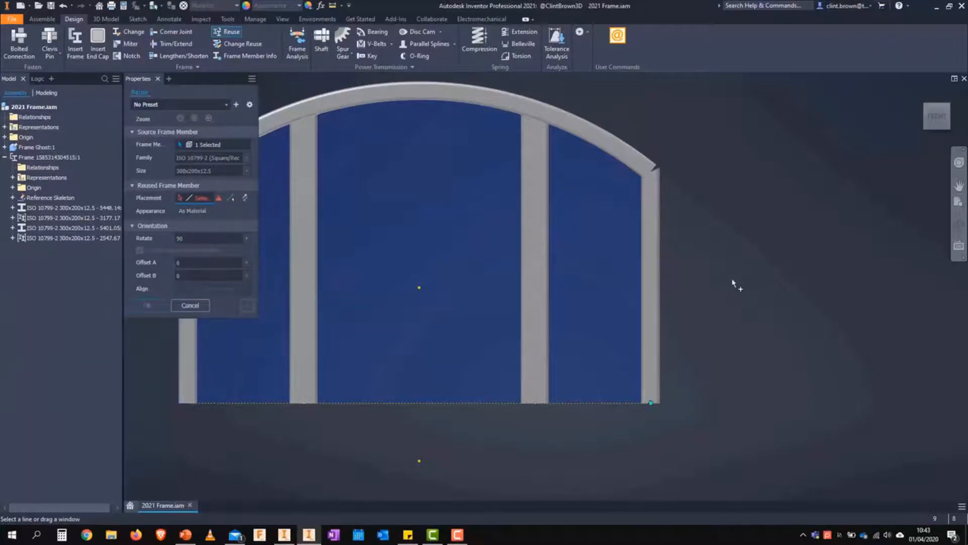
Step: Reuse the column on the remaining vertical edge under the rear arch, rotate it to -90 degrees and finish reusing
shift+middle_drag(735, 283, 696, 283)
click(679, 267)
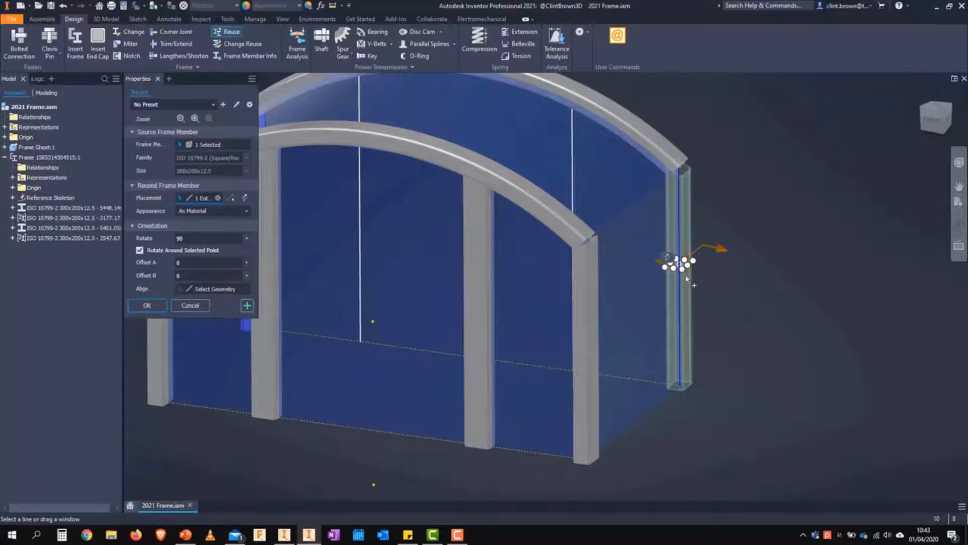
click(152, 239)
text(0)
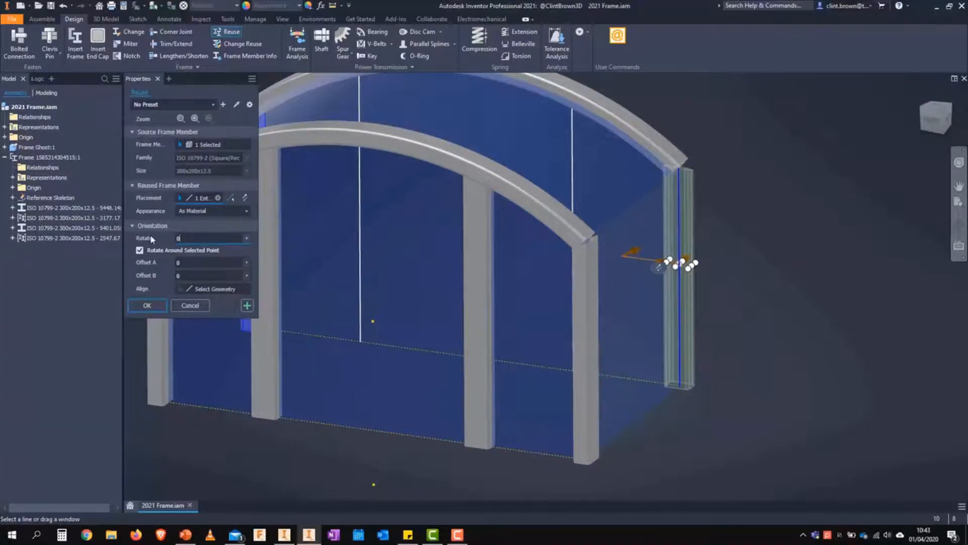
key(BackSpace)
text(-90)
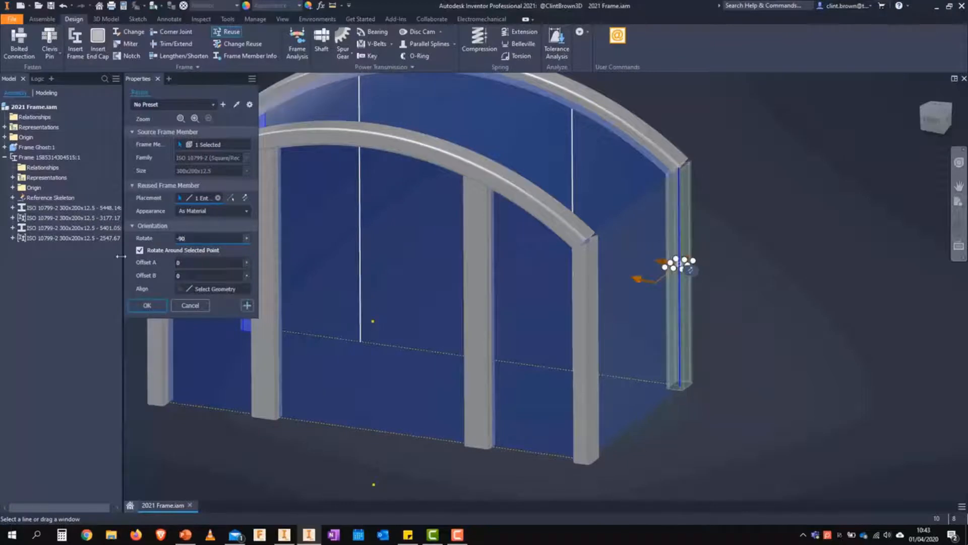
click(146, 306)
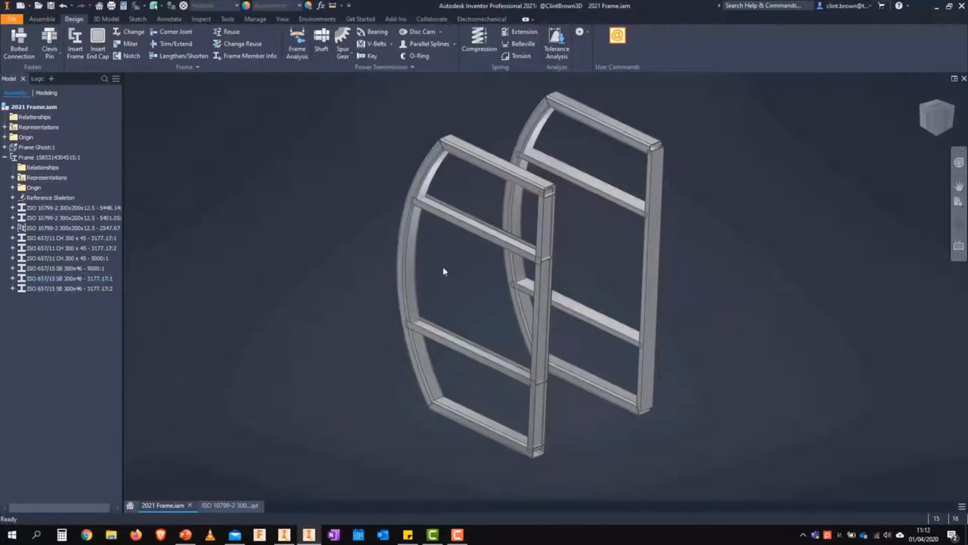
Step: Trim the two intermediate members of the nearer arch to the curved tube's inner face with Trim/Extend, using a 0 mm gap
scroll(437, 272, up, 1)
scroll(433, 265, up, 3)
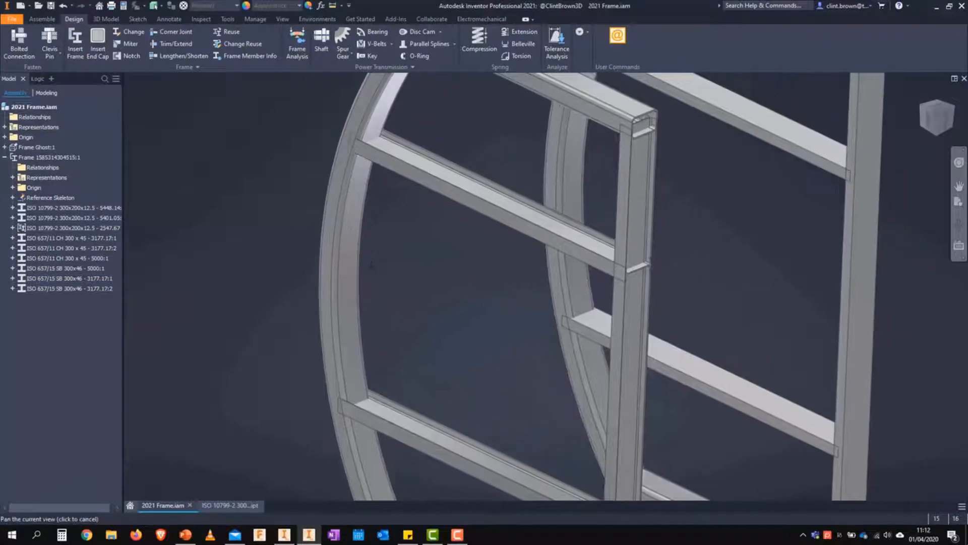
click(169, 45)
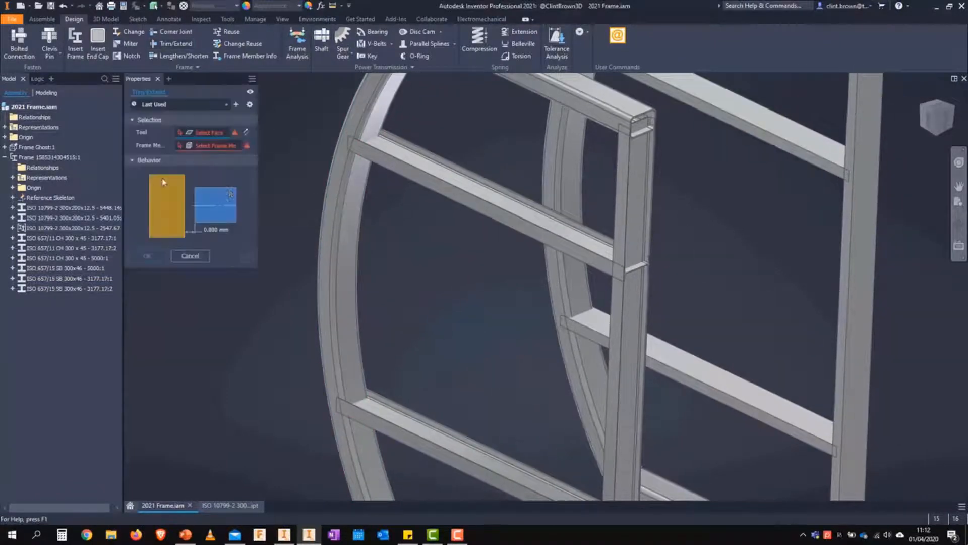
click(365, 203)
click(395, 169)
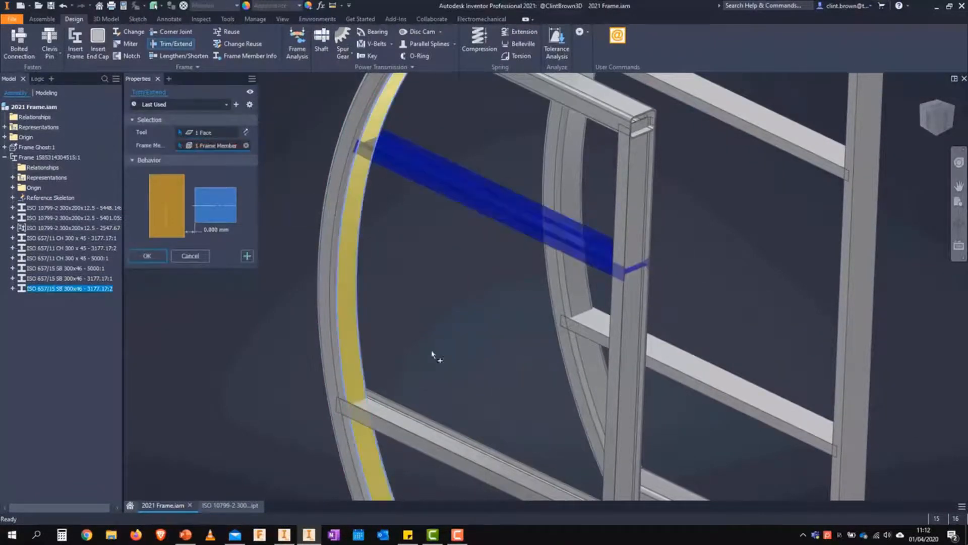
click(392, 426)
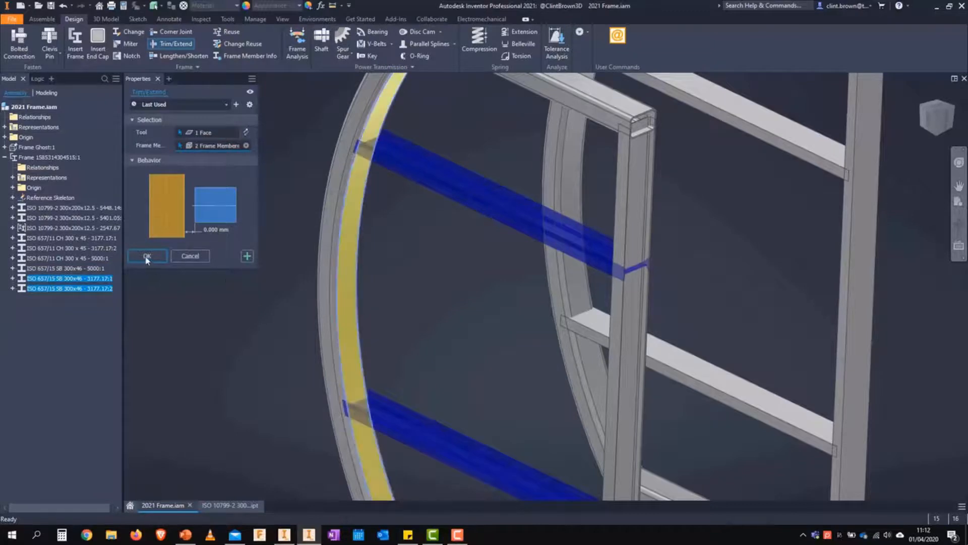
click(147, 257)
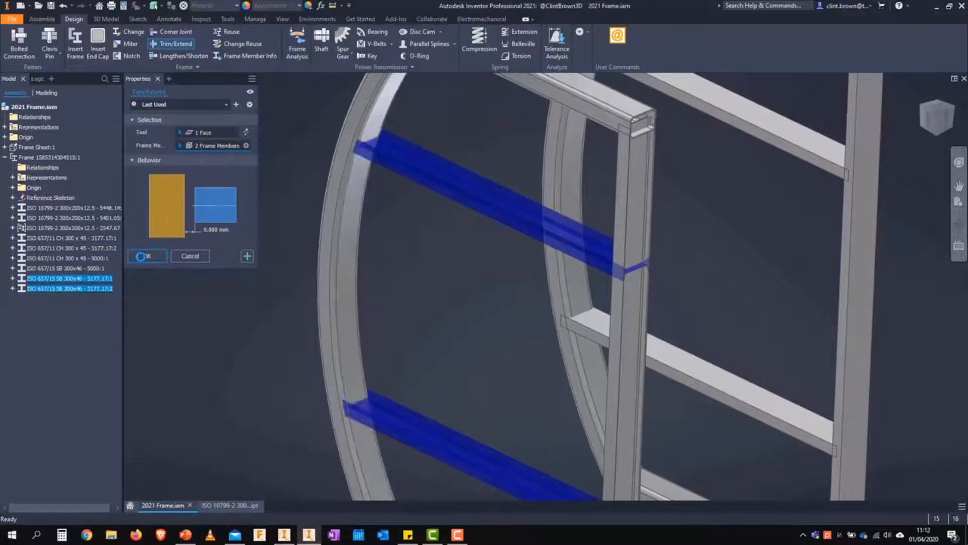
Step: Examine from the front how the trimmed upper intermediate member meets the curved tube, and open that member's part
click(948, 120)
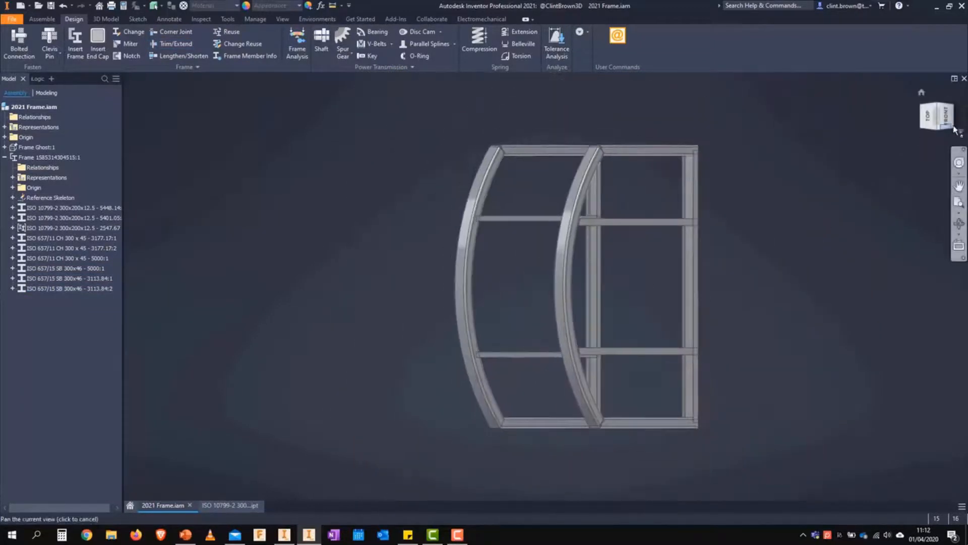
click(948, 118)
scroll(517, 238, up, 3)
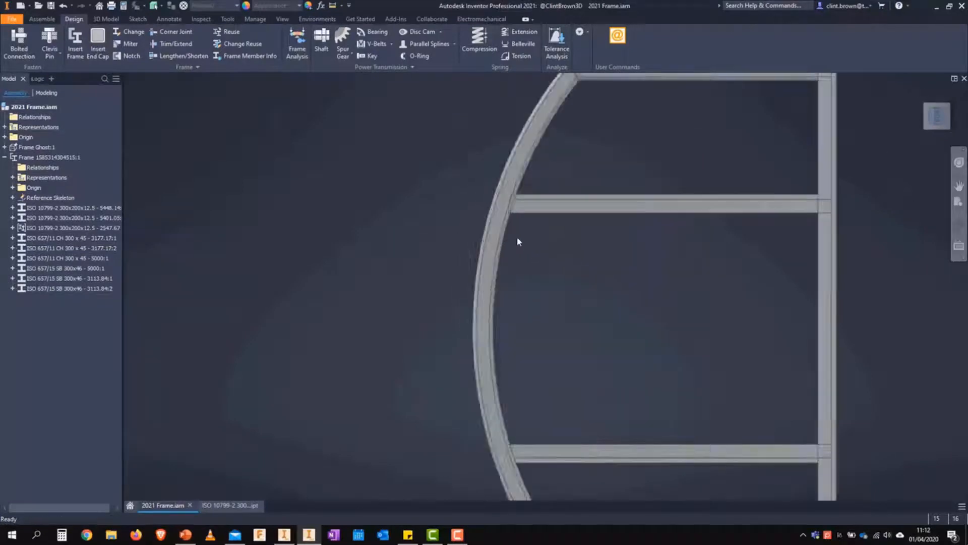
scroll(519, 242, up, 5)
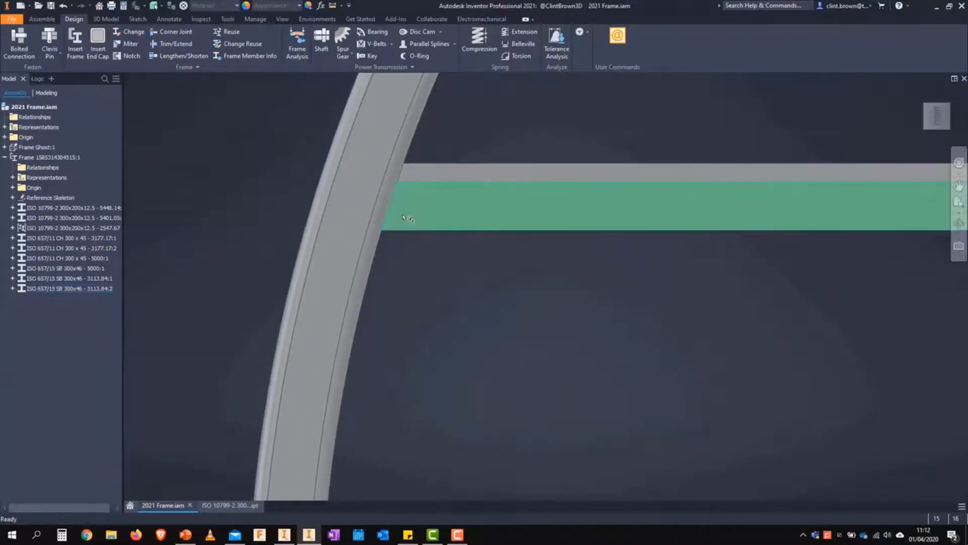
click(404, 216)
right_click(413, 198)
click(452, 283)
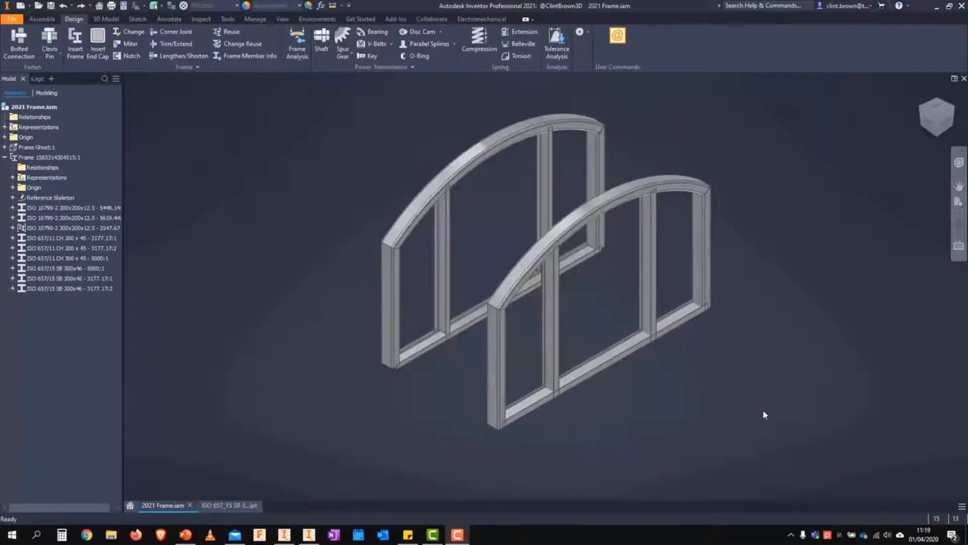
Step: Set up a Notch on the front arch's two intermediate uprights, using the horizontal base beam as the notch tool
scroll(680, 404, up, 5)
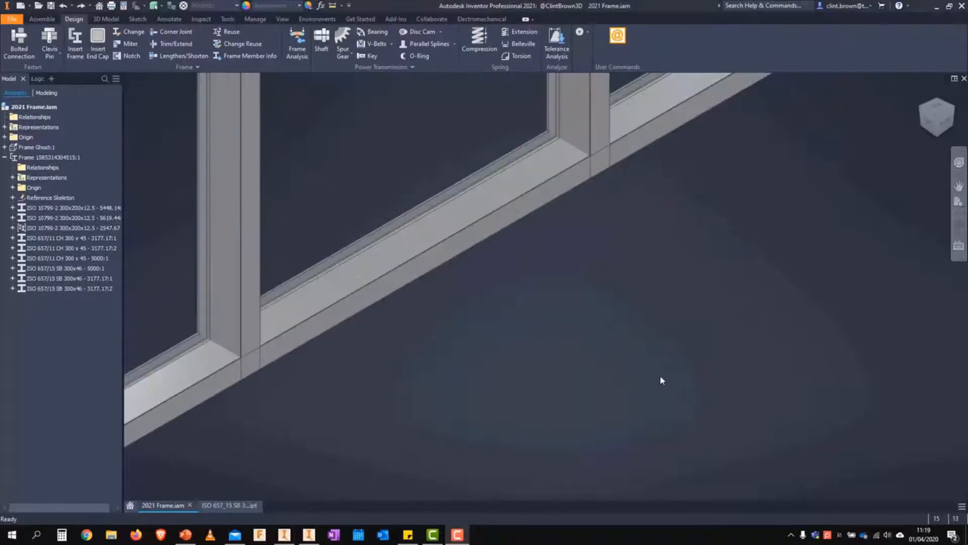
scroll(655, 306, down, 4)
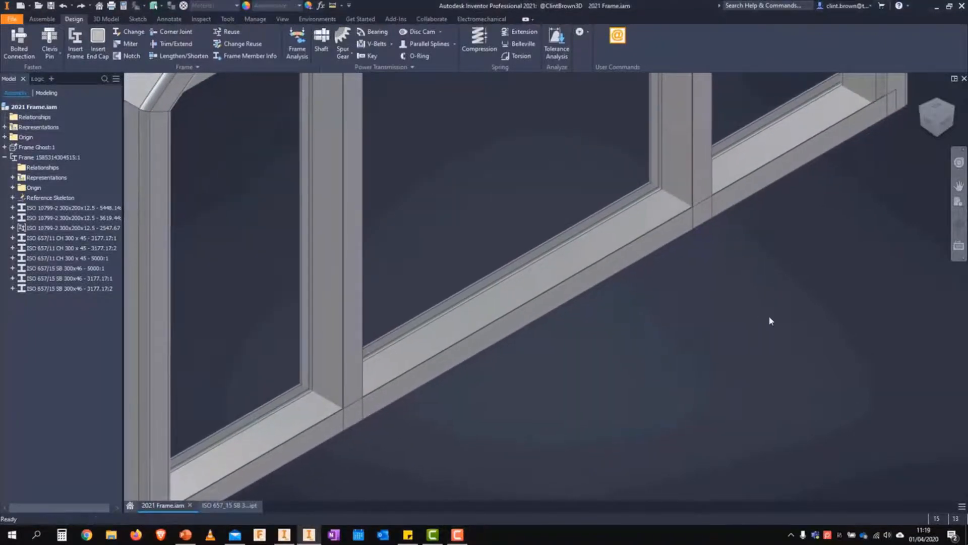
click(130, 55)
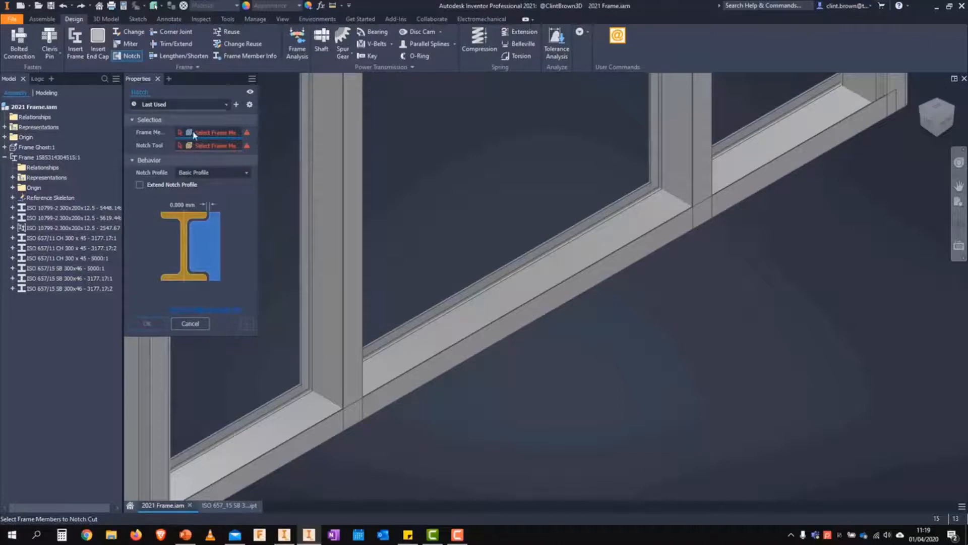
click(320, 302)
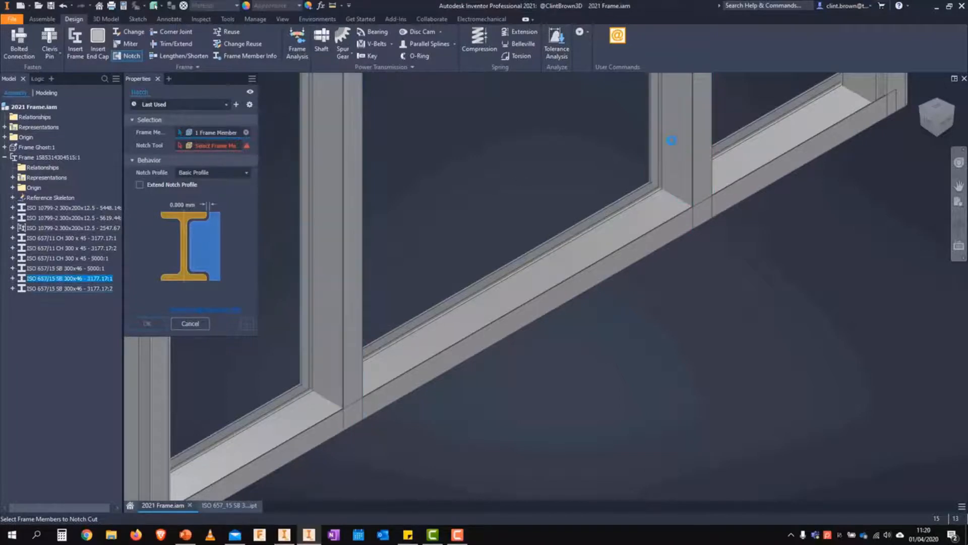
click(674, 143)
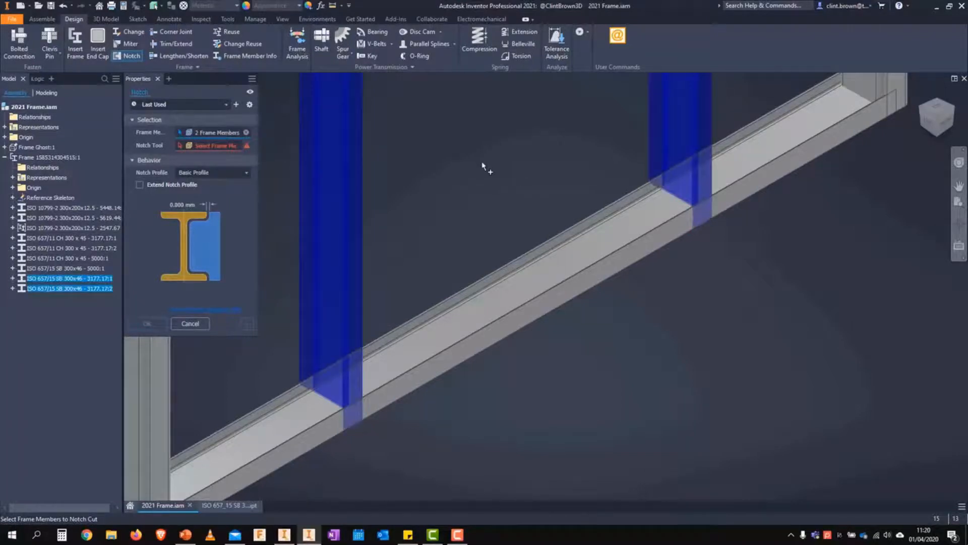
click(202, 148)
click(501, 328)
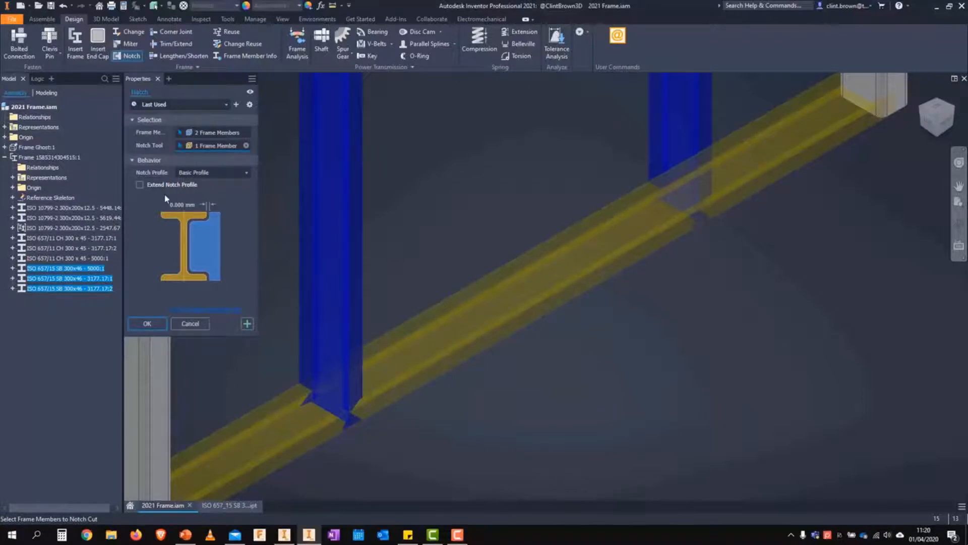
Step: Try the Custom I template as the notch profile and return to Basic Profile
click(240, 173)
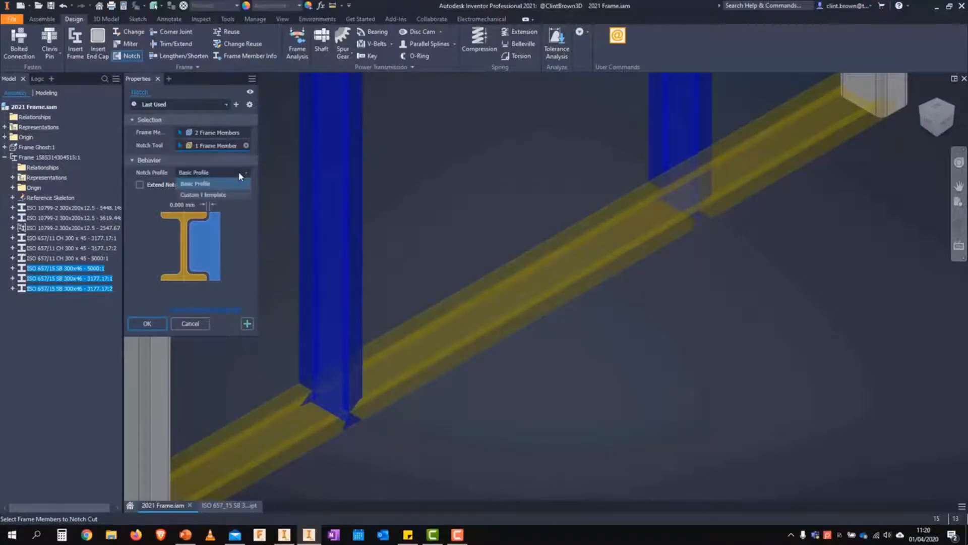
click(201, 196)
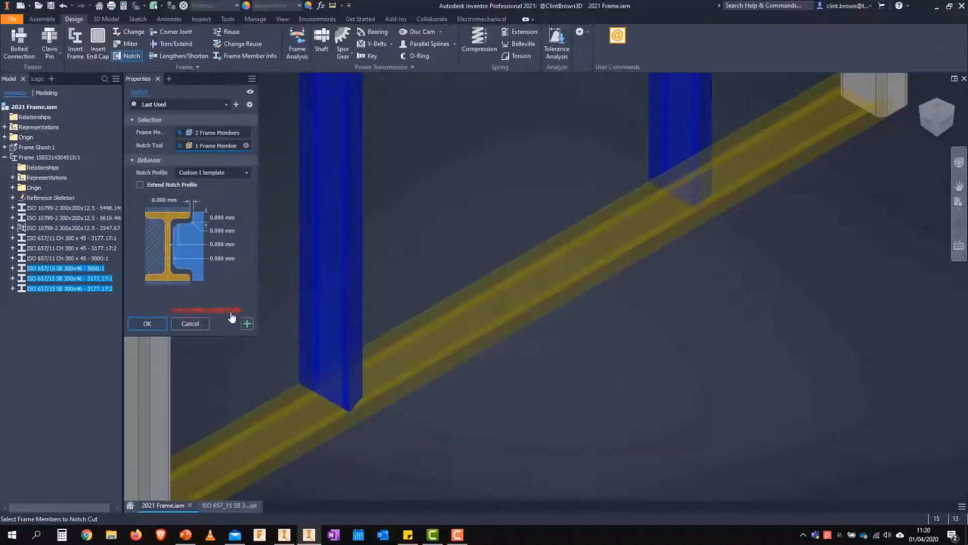
click(246, 173)
click(209, 181)
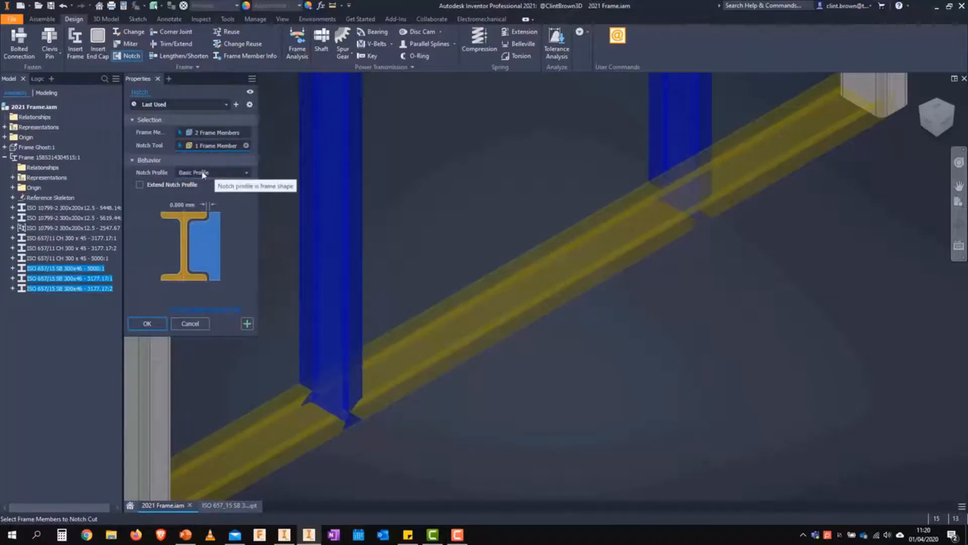
Step: Apply the notch to both uprights and inspect where their lower ends meet the base beam
click(148, 324)
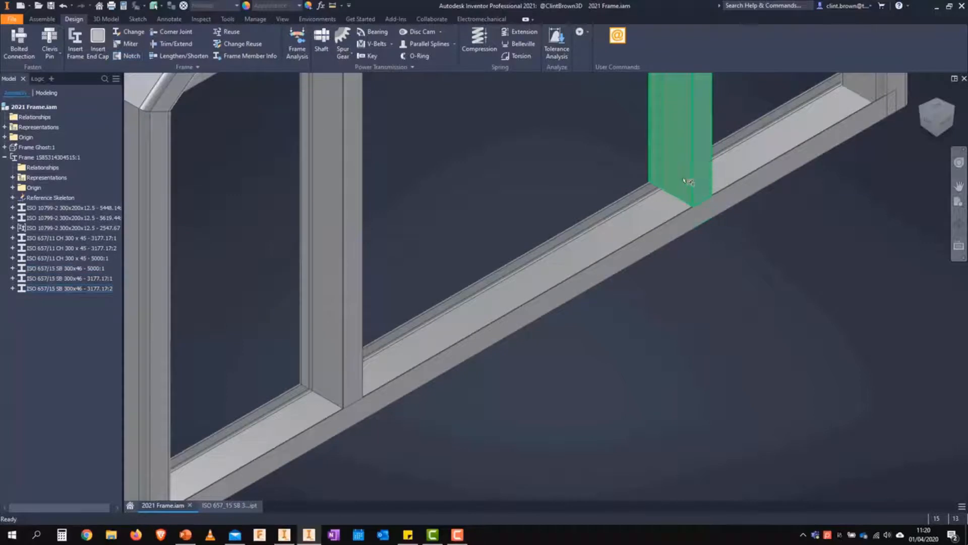
scroll(634, 266, up, 3)
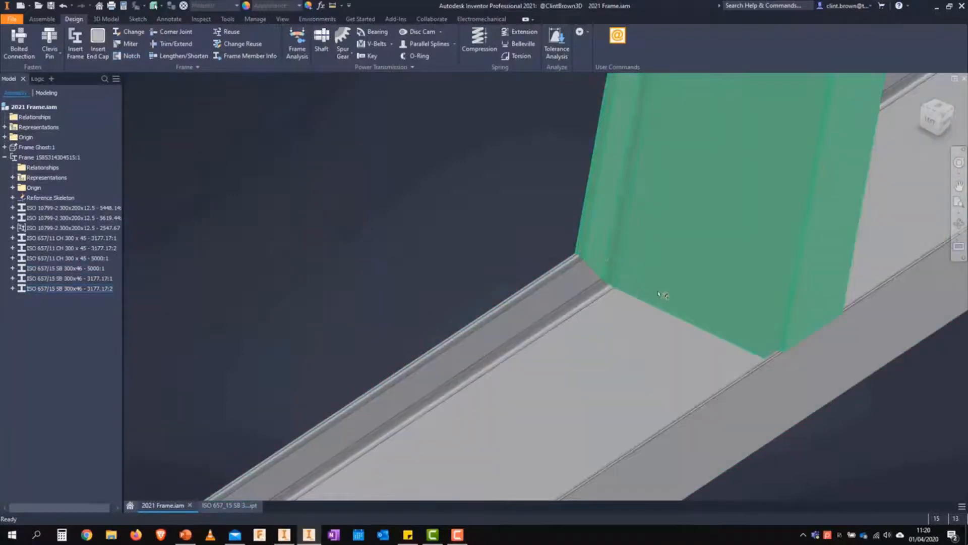
scroll(486, 202, down, 4)
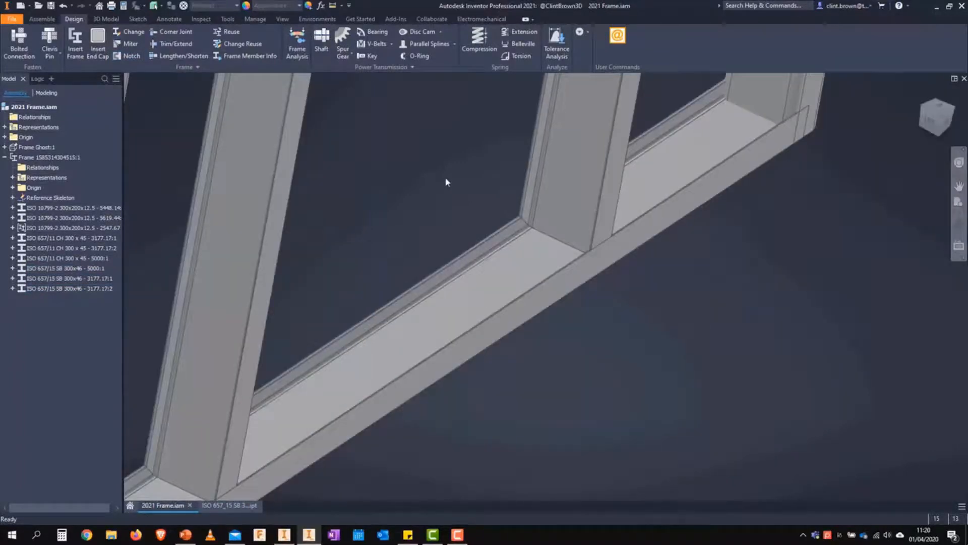
key(F6)
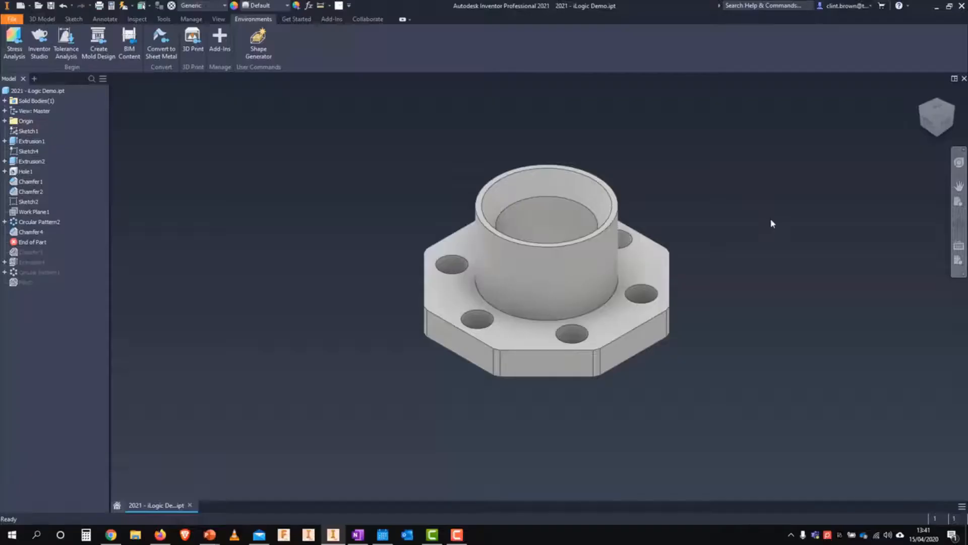
Step: Open the information window for the Tolerance Analysis add-in and move it closer to the flanged part
click(64, 49)
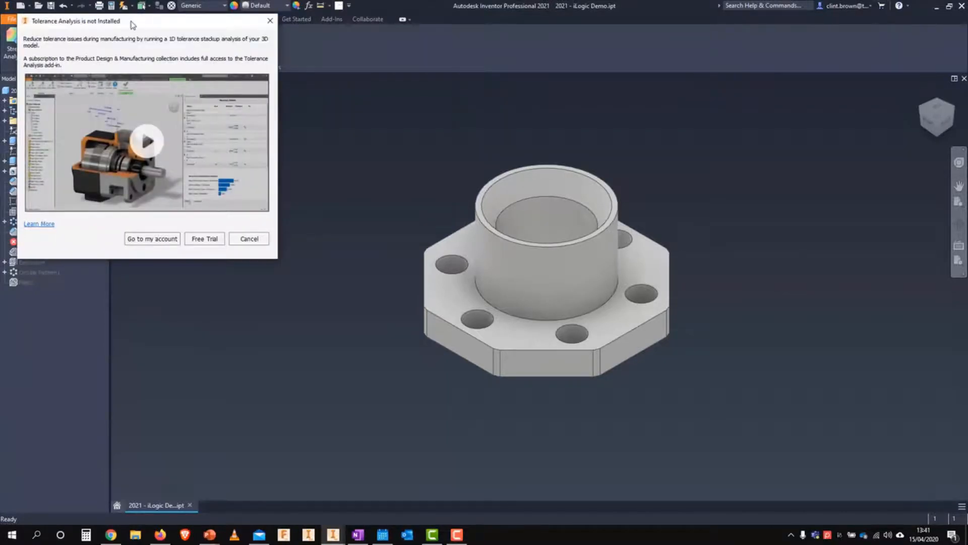
drag(132, 26, 301, 73)
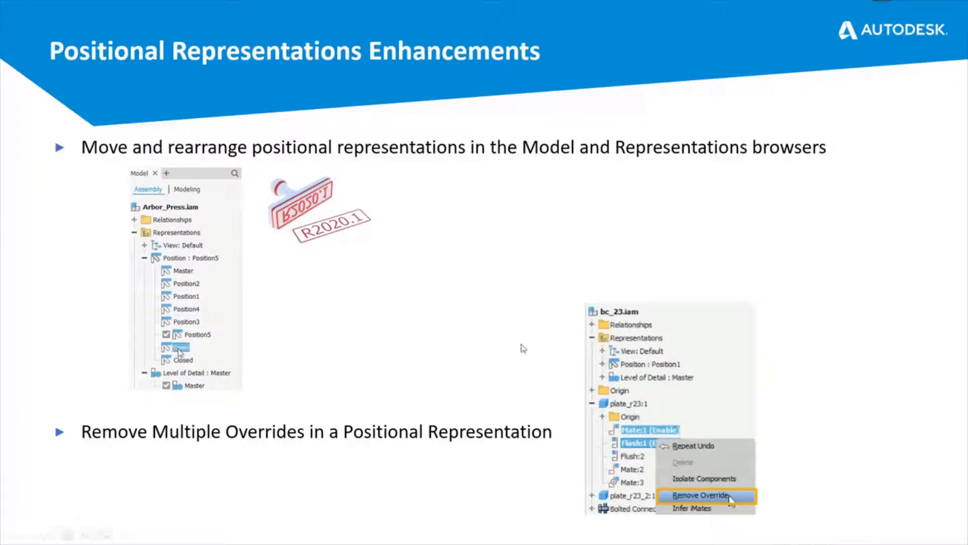
click(950, 447)
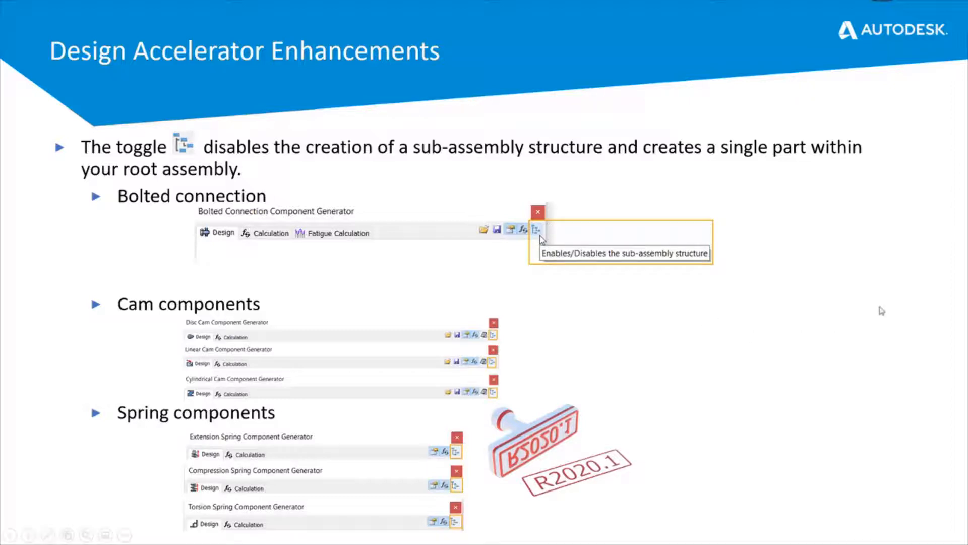
click(932, 349)
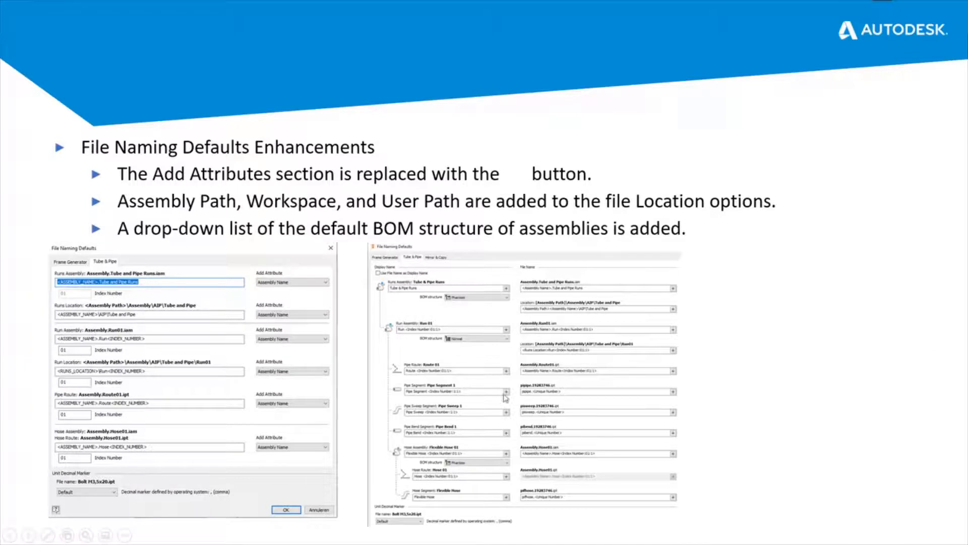
click(926, 176)
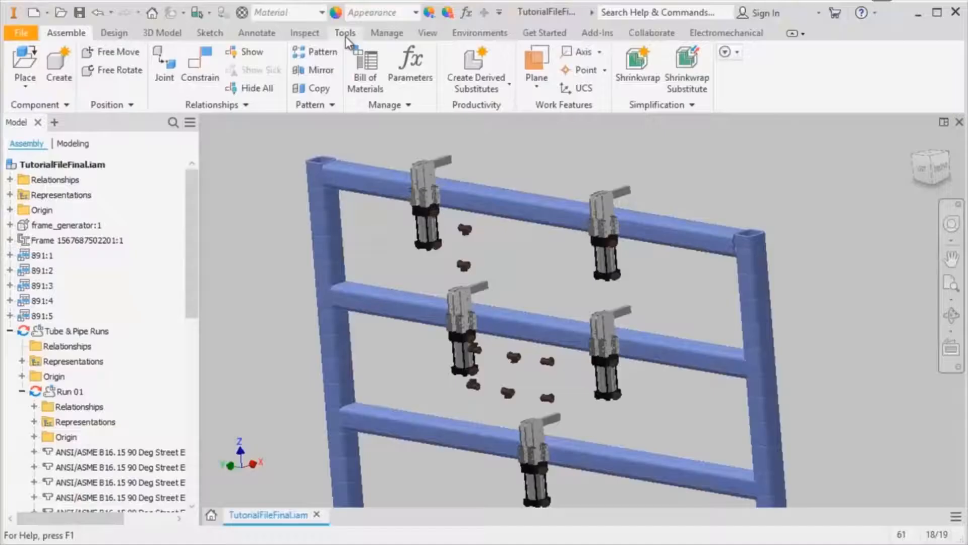
Step: Open the Tube & Pipe file naming defaults and inspect the DAN_DEMO text and the attributes available for the pipe route file name
click(346, 34)
click(240, 76)
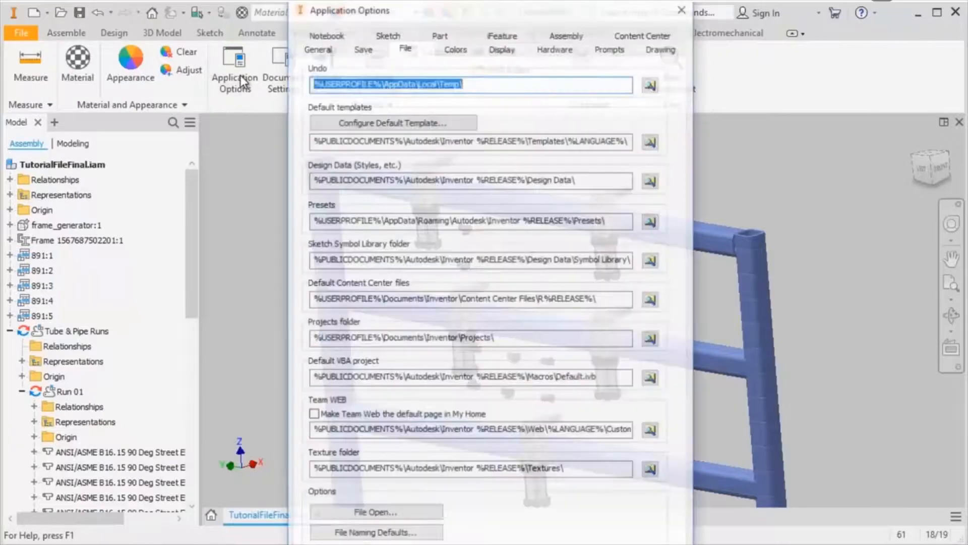
click(390, 536)
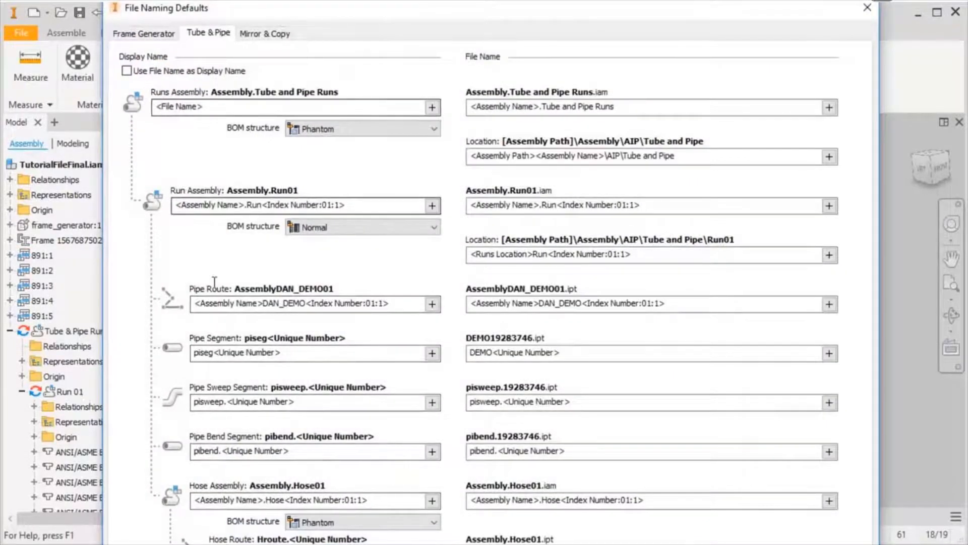
drag(583, 304, 551, 306)
click(829, 303)
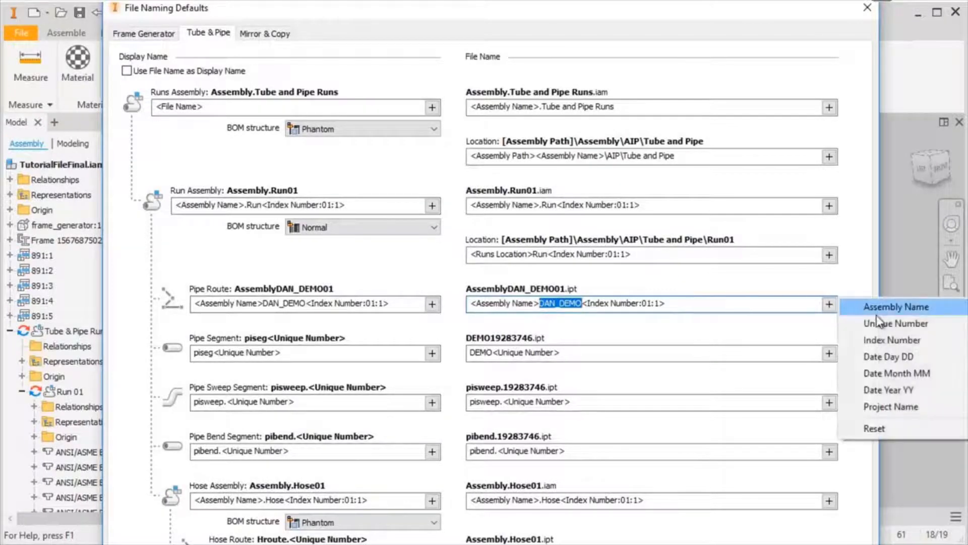
Step: Set tube and pipe components to use the file name as display name and close the application options
click(290, 81)
click(150, 72)
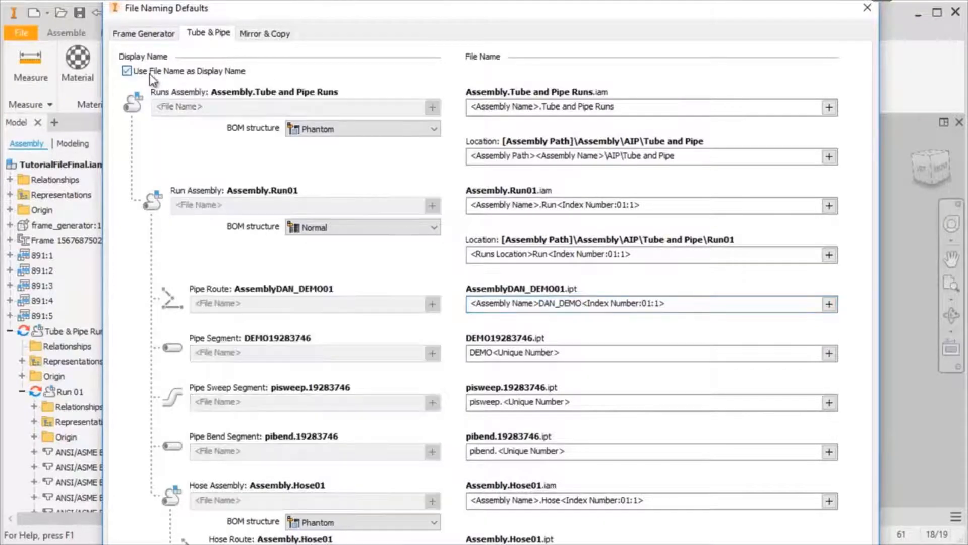
click(706, 544)
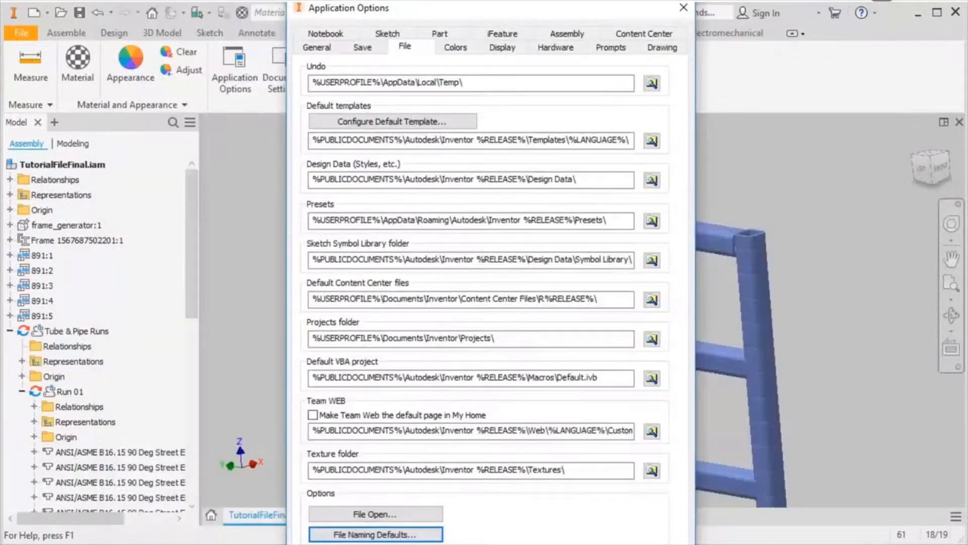
click(474, 544)
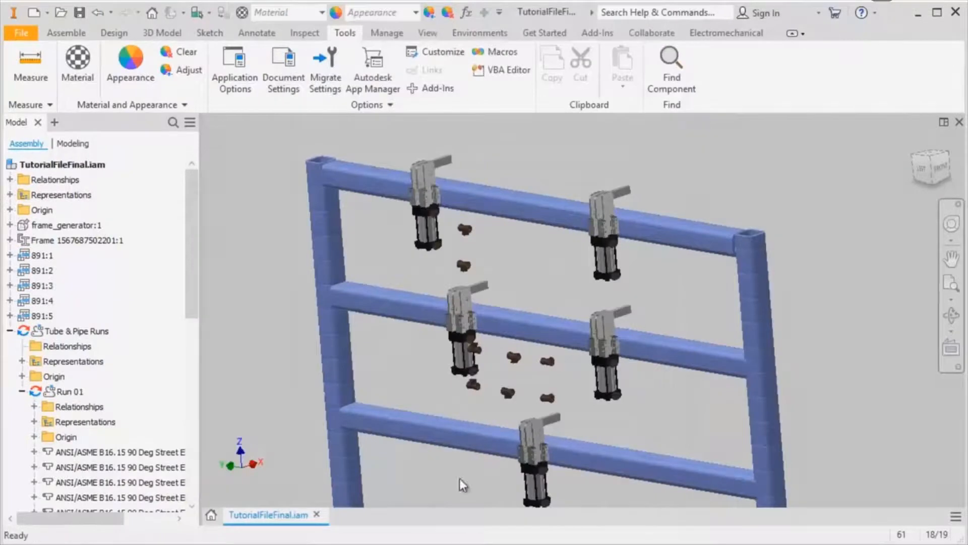
Step: Activate the Tube & Pipe Runs assembly and open Run 01 for editing
click(66, 33)
click(54, 333)
double_click(54, 331)
scroll(59, 372, down, 4)
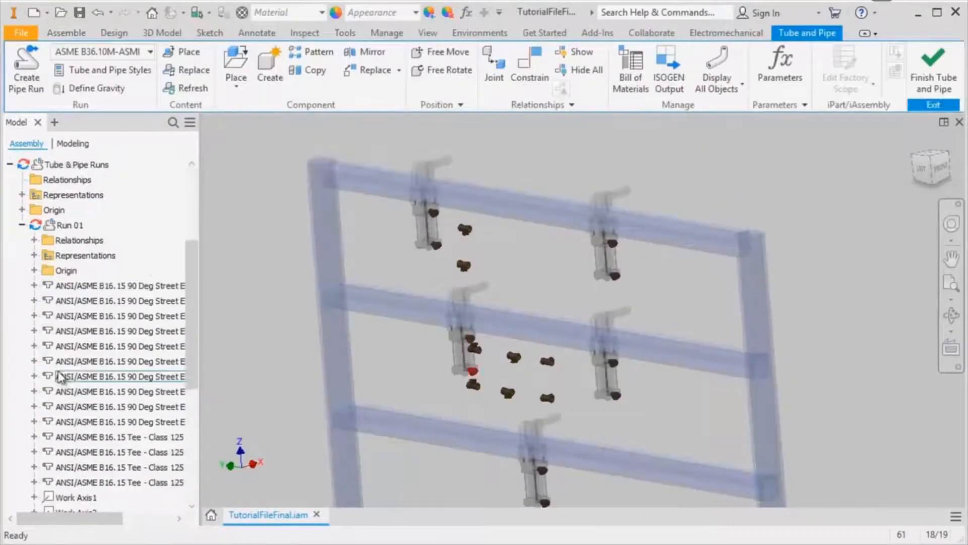
double_click(59, 226)
scroll(432, 217, up, 5)
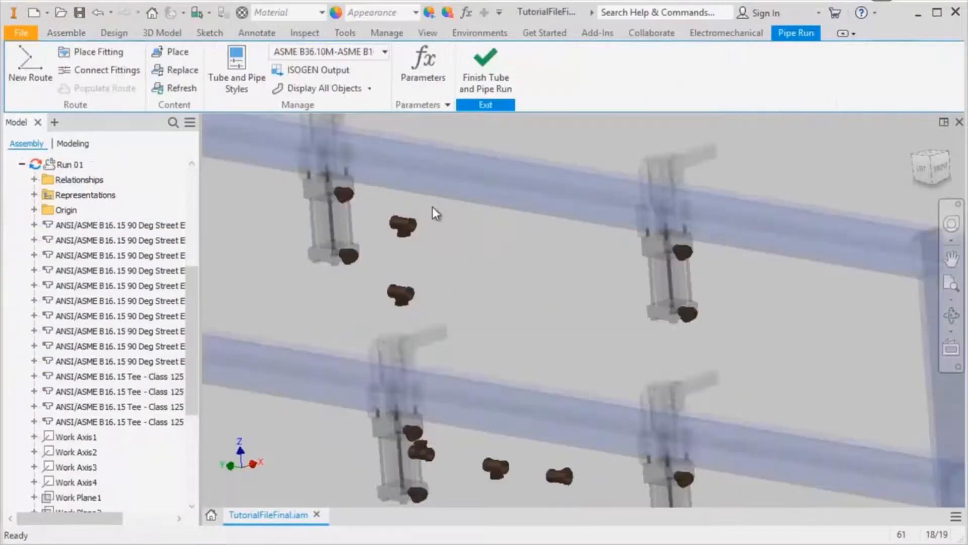
Step: Create a new route in Run 01, keeping the proposed part file name TutorialFileFinalDAN_DEMO02
middle_drag(356, 200, 446, 271)
click(38, 78)
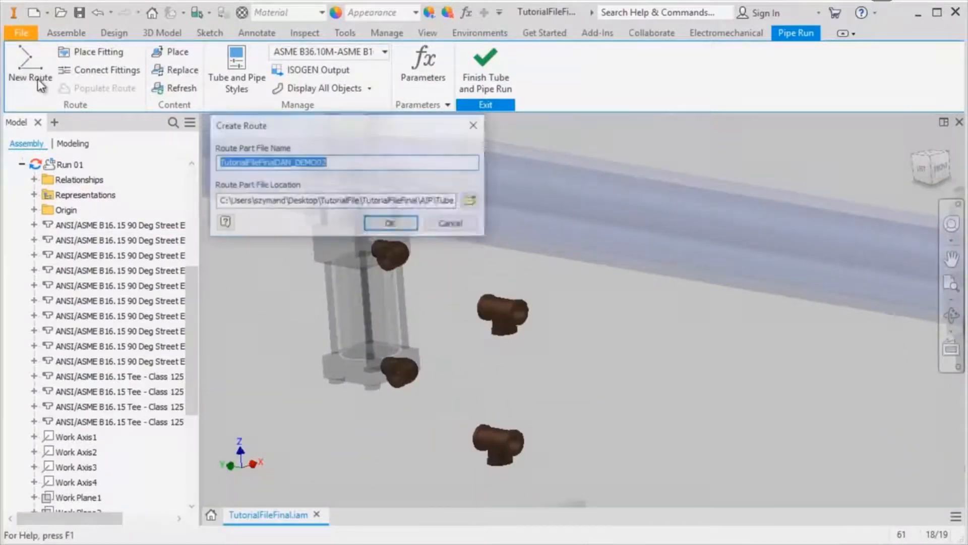
click(285, 164)
drag(275, 162, 314, 158)
click(391, 224)
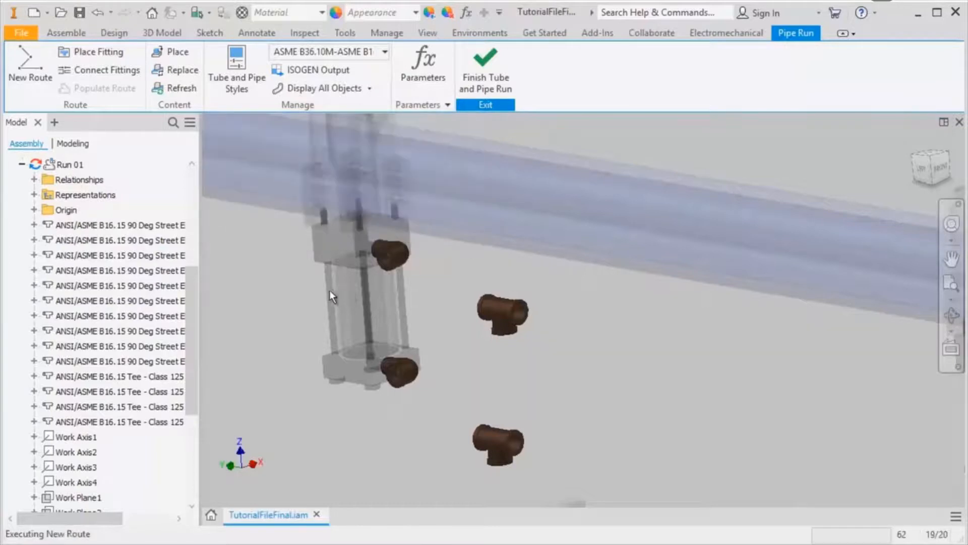
Step: Define an auto-route from the top row's left cylinder upper elbow to the near opening of the adjacent tee
click(20, 71)
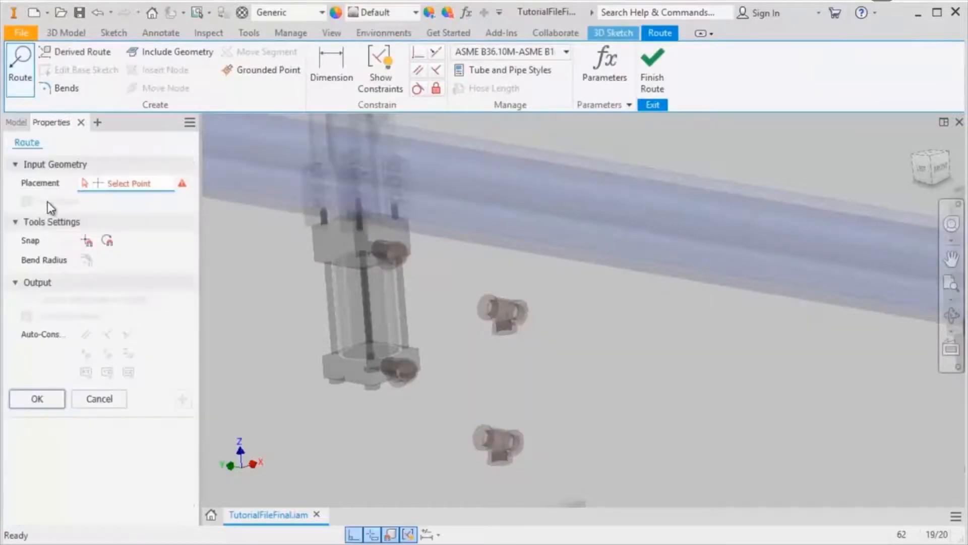
click(390, 266)
click(476, 319)
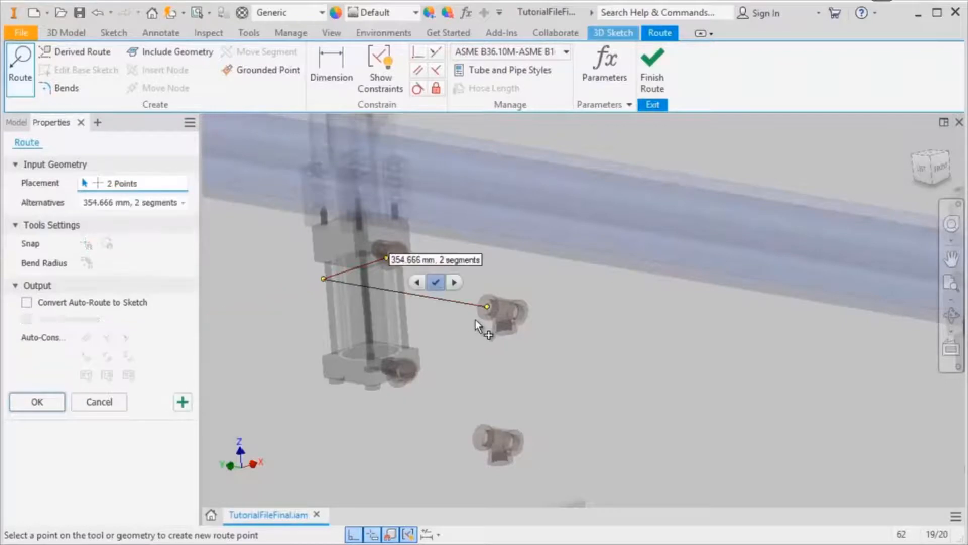
Step: Compare the auto-route alternatives and apply the 354.666 mm, 2 segments solution
click(454, 283)
click(453, 283)
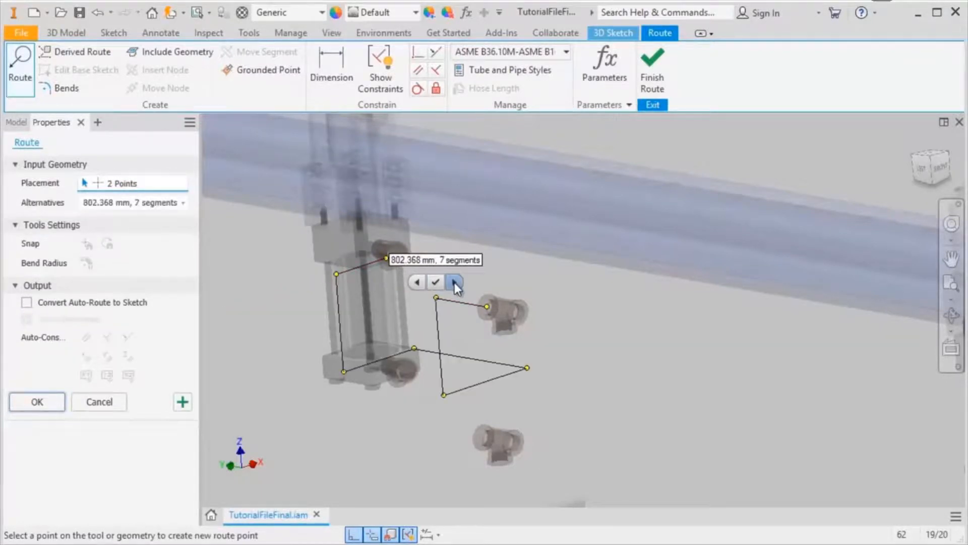
click(184, 203)
click(161, 270)
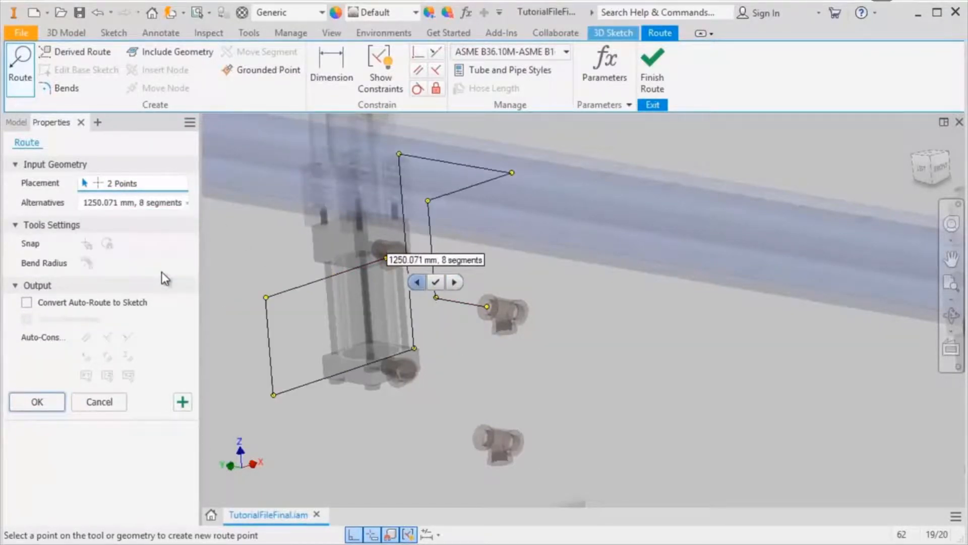
click(152, 206)
click(137, 224)
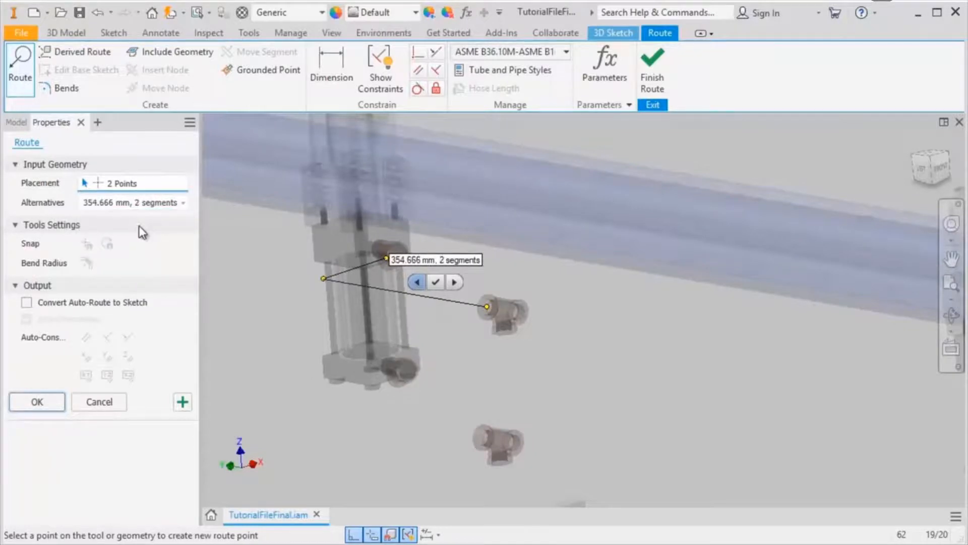
click(176, 401)
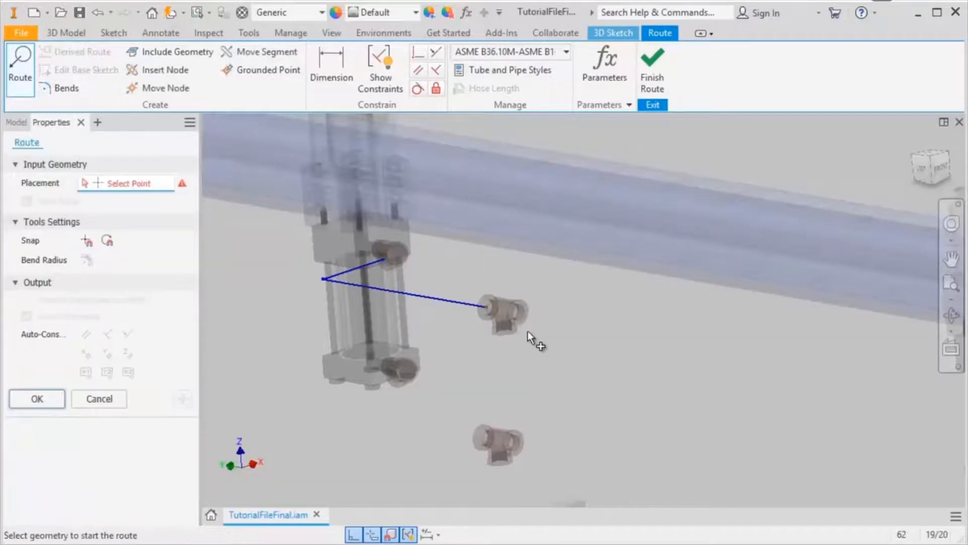
Step: Auto-route from the tee's other side opening to the upper elbow of the top row's right cylinder, using the 794.026 mm, 2 segments solution
click(527, 325)
middle_drag(748, 383, 569, 350)
click(861, 347)
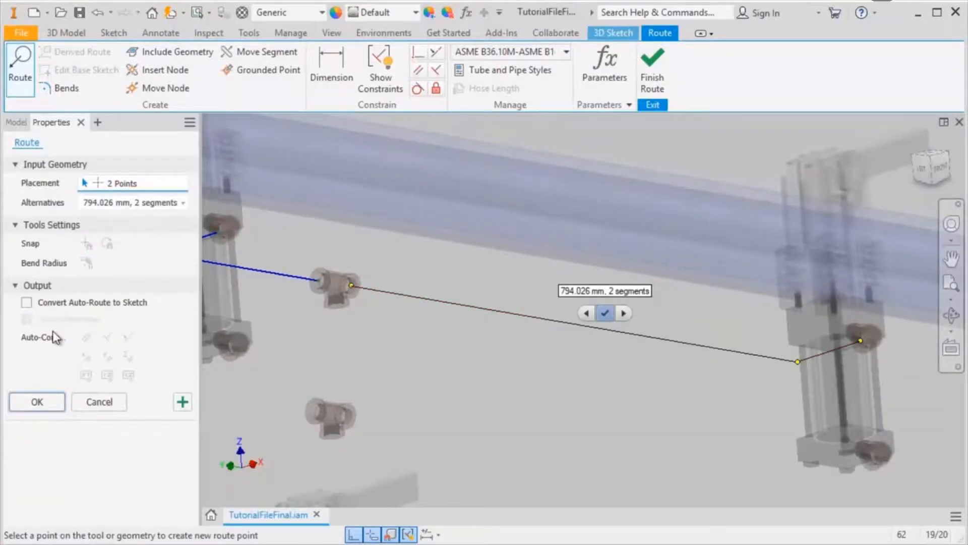
click(183, 401)
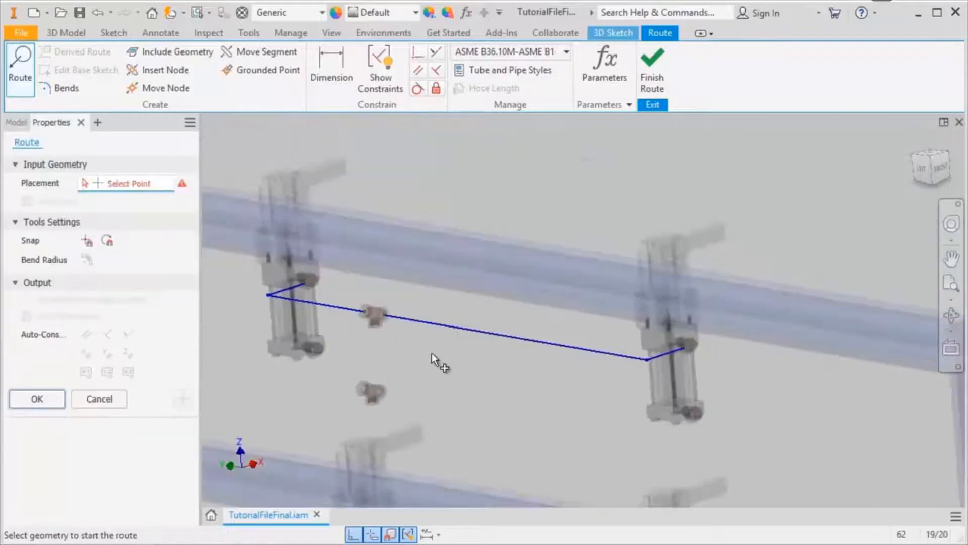
Step: Route a straight segment from the top tee's lower outlet down to the tee beside the second row's left cylinder
middle_drag(432, 361, 460, 198)
click(409, 174)
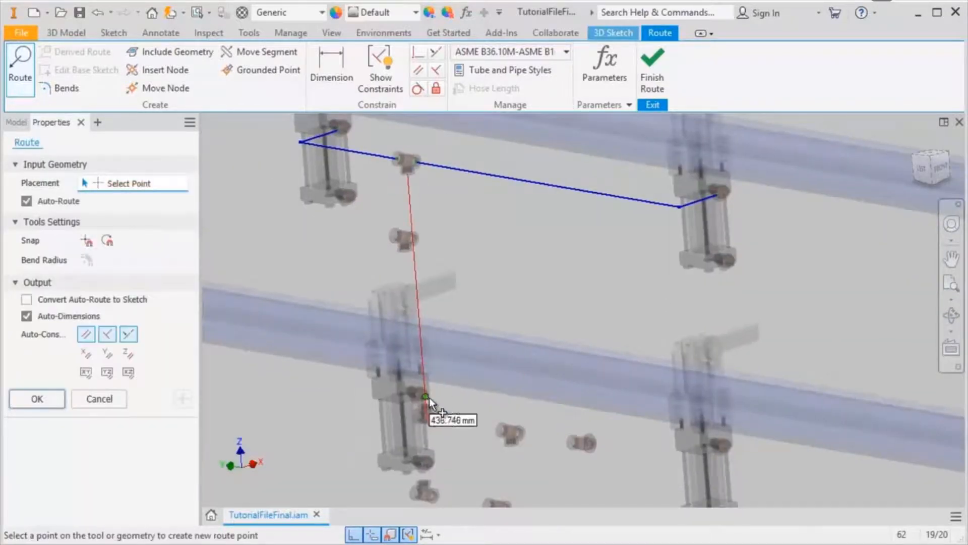
click(432, 406)
click(183, 401)
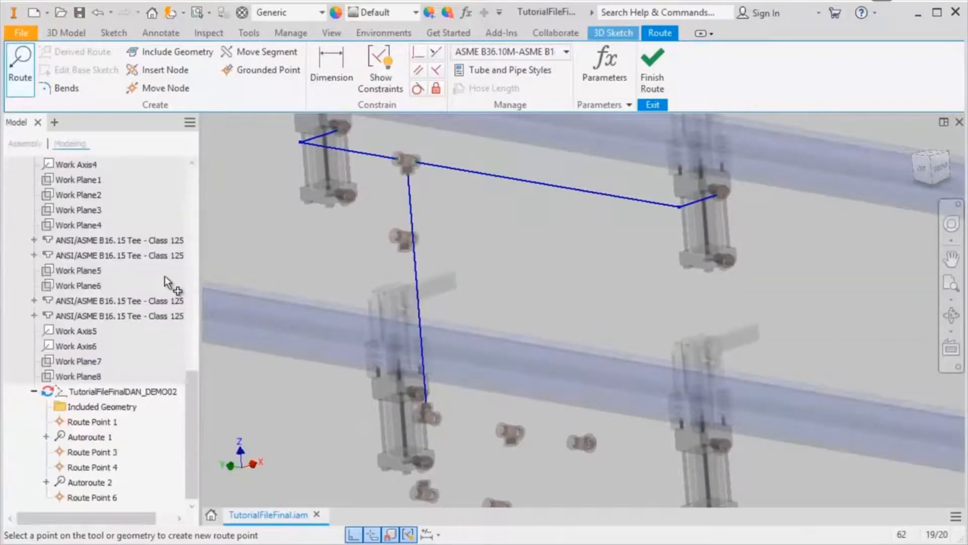
Step: Auto-route from the second row's left cylinder upper elbow to the adjacent tee, with conversion of the auto-route to a sketch enabled
scroll(407, 401, up, 3)
middle_drag(407, 401, 554, 279)
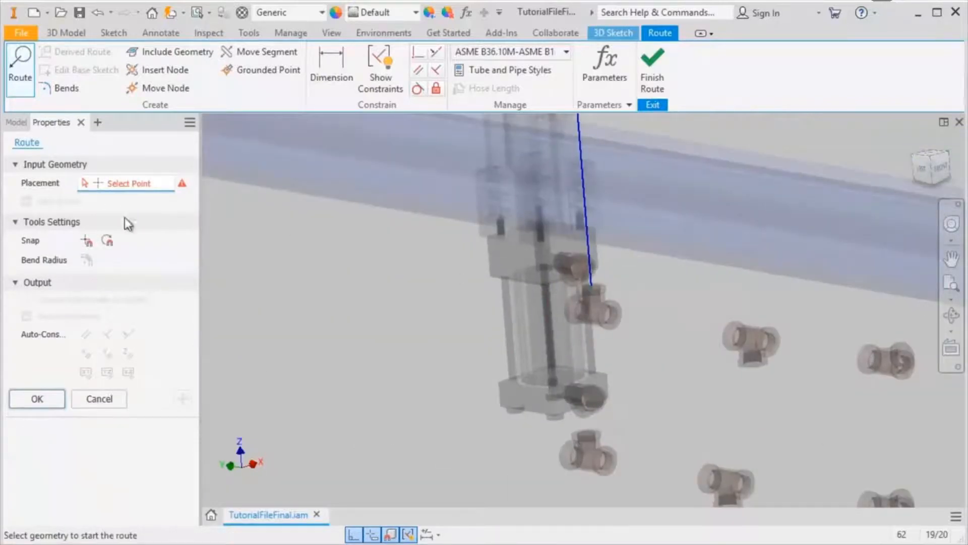
click(574, 275)
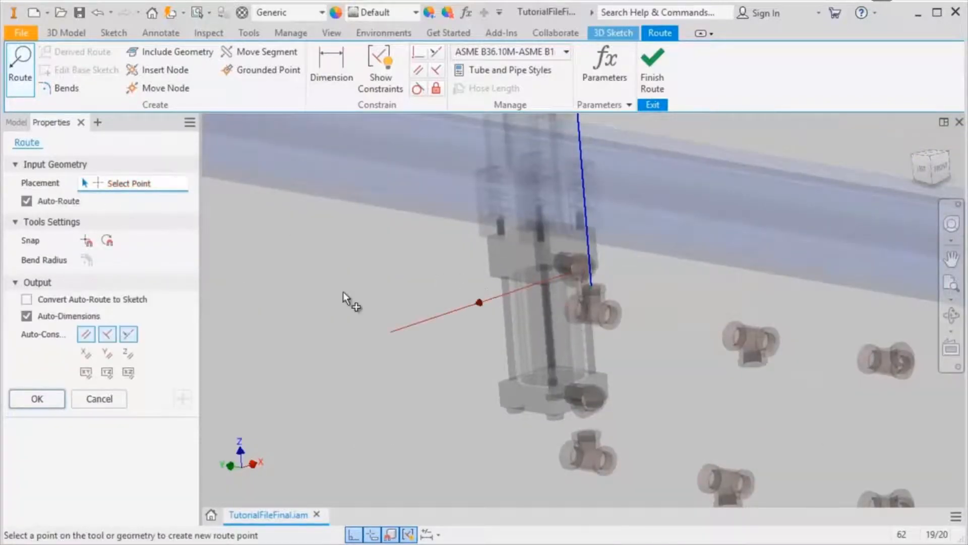
click(26, 299)
click(571, 317)
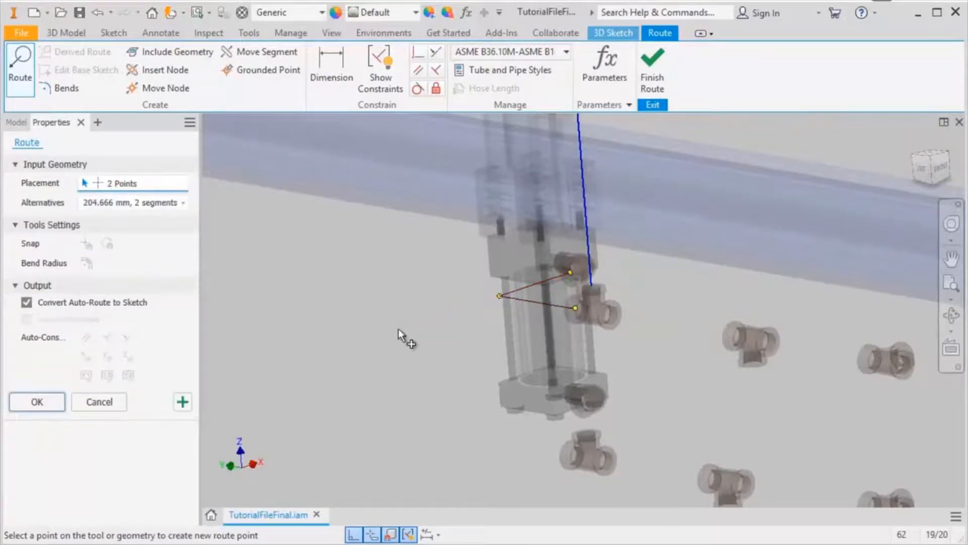
click(183, 401)
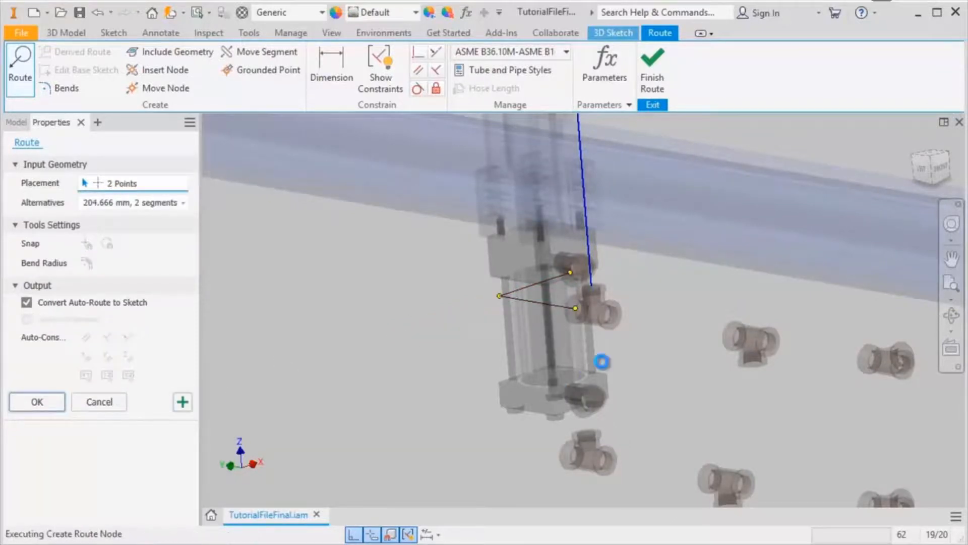
Step: Route a straight 168.372 mm segment from that tee to the next tee in the row
click(685, 336)
click(726, 343)
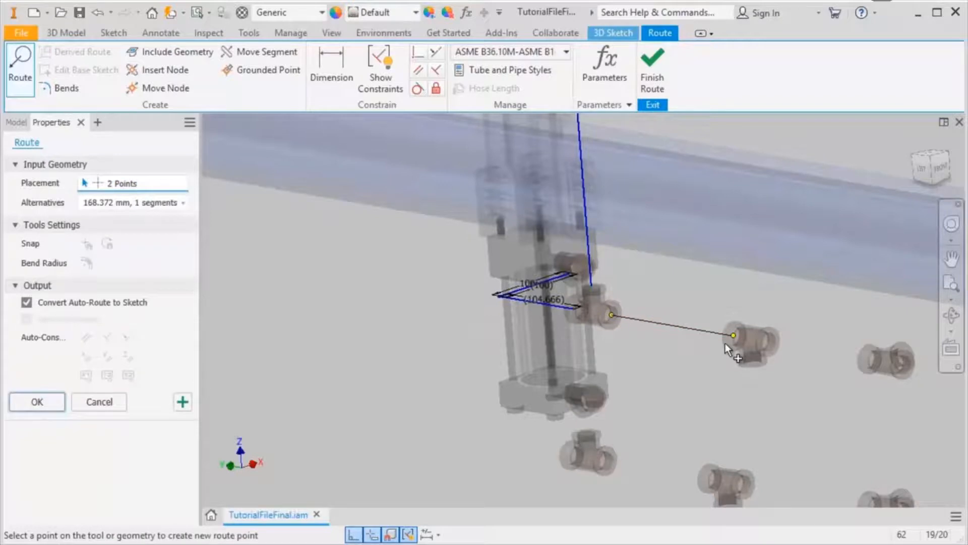
click(183, 402)
Step: Route a straight 136.533 mm segment from the second tee to the third tee with Auto-Dimensions turned off
middle_drag(629, 364, 471, 339)
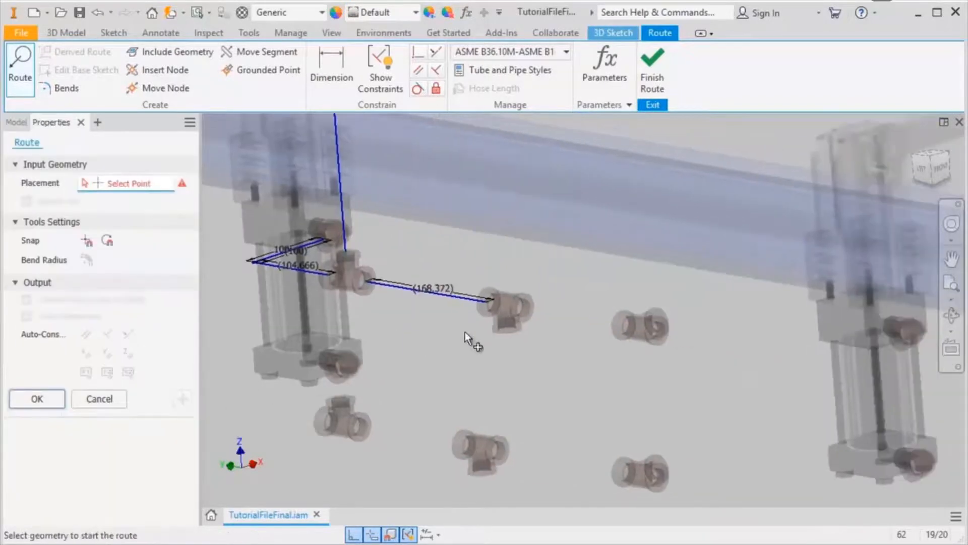
click(532, 316)
click(41, 316)
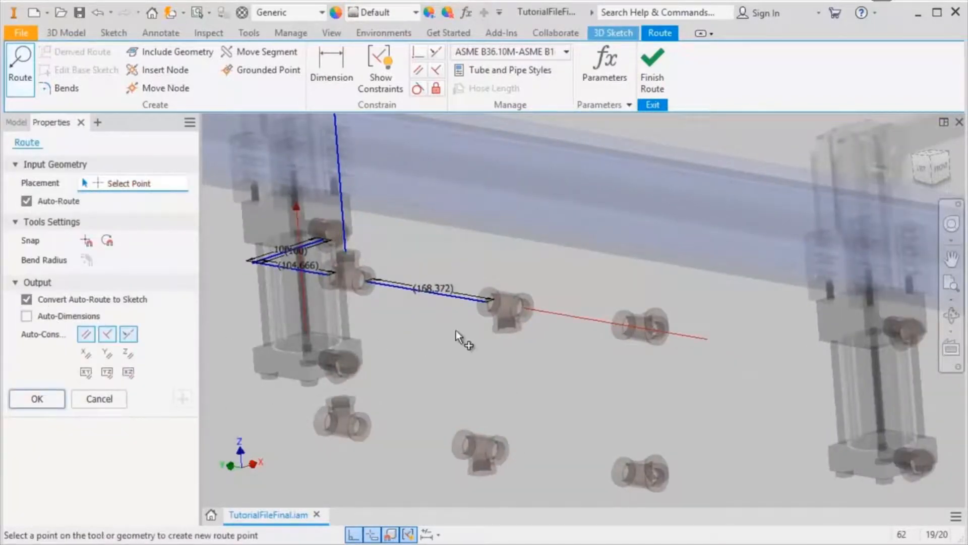
click(616, 326)
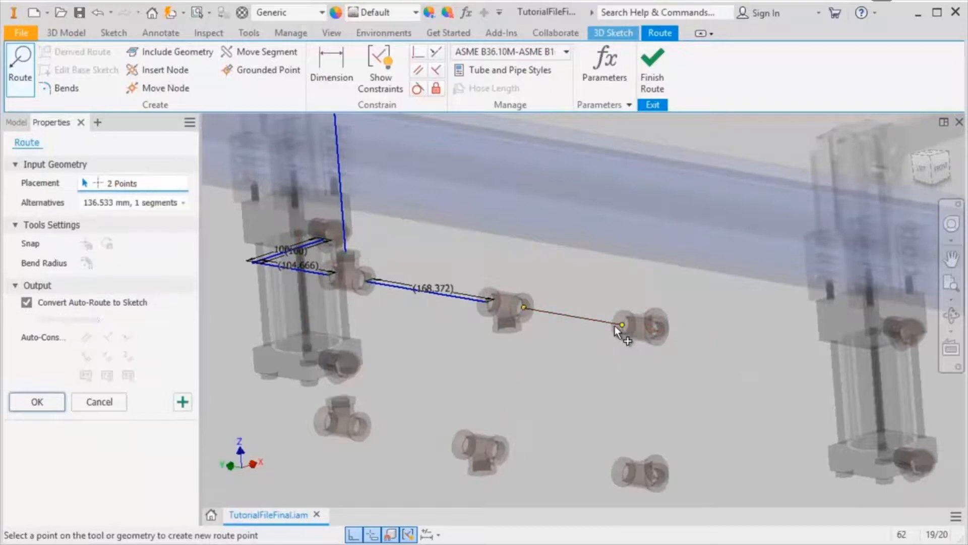
click(183, 402)
Step: Route a straight 236.505 mm segment from the third tee toward the right cylinder, with both snap options on and Auto-Route off
middle_drag(600, 361, 385, 335)
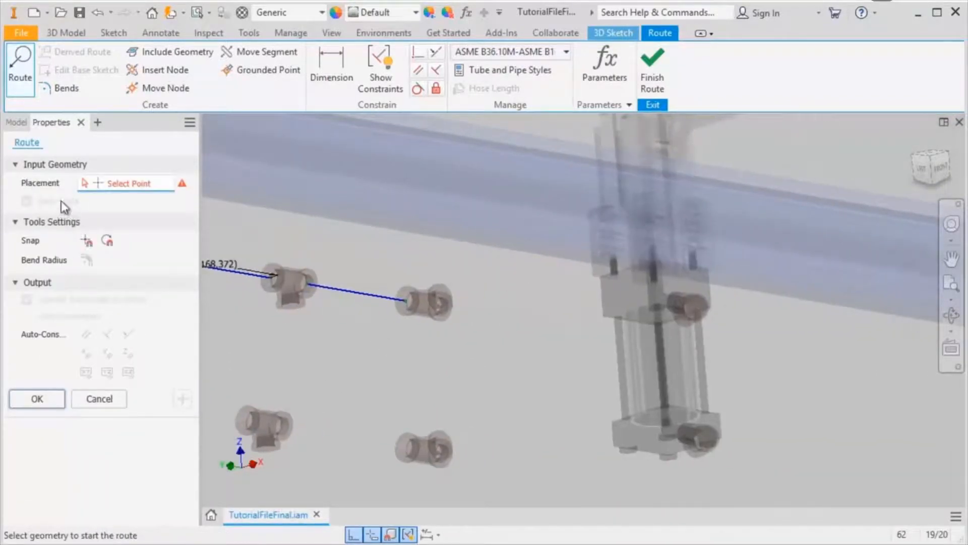
click(445, 315)
click(91, 241)
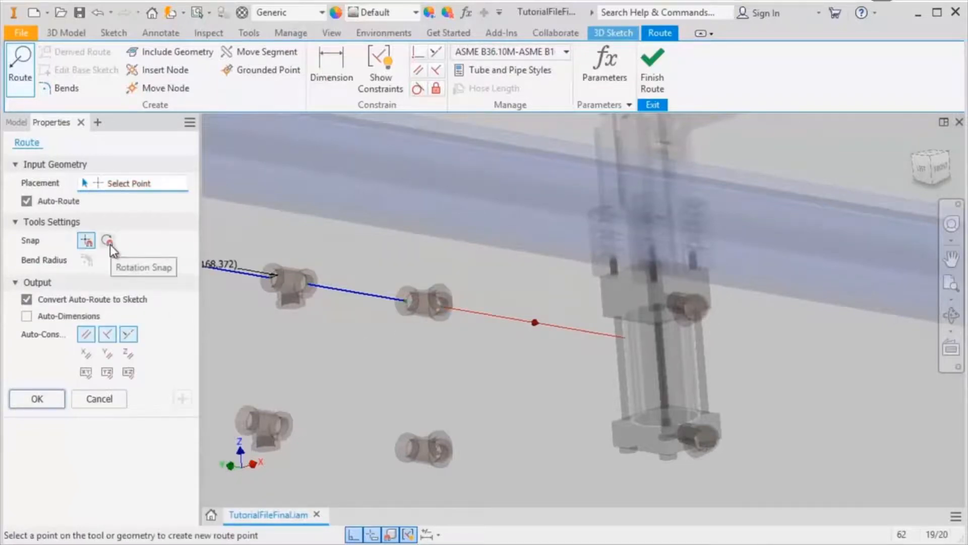
click(111, 245)
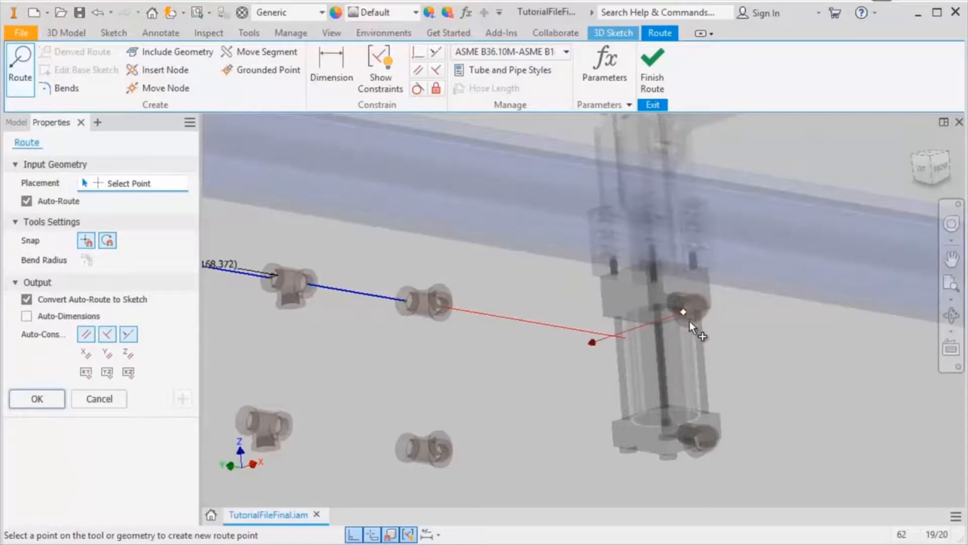
click(48, 202)
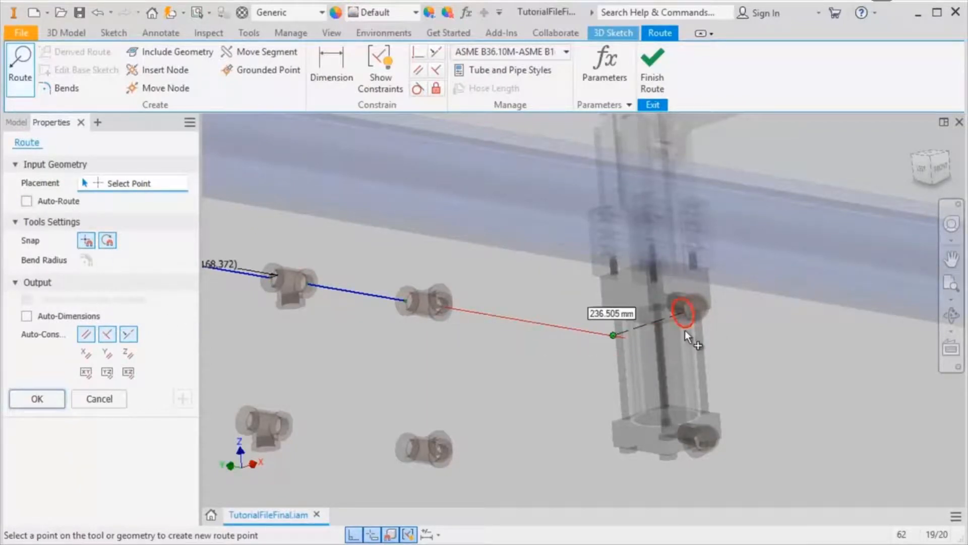
click(695, 320)
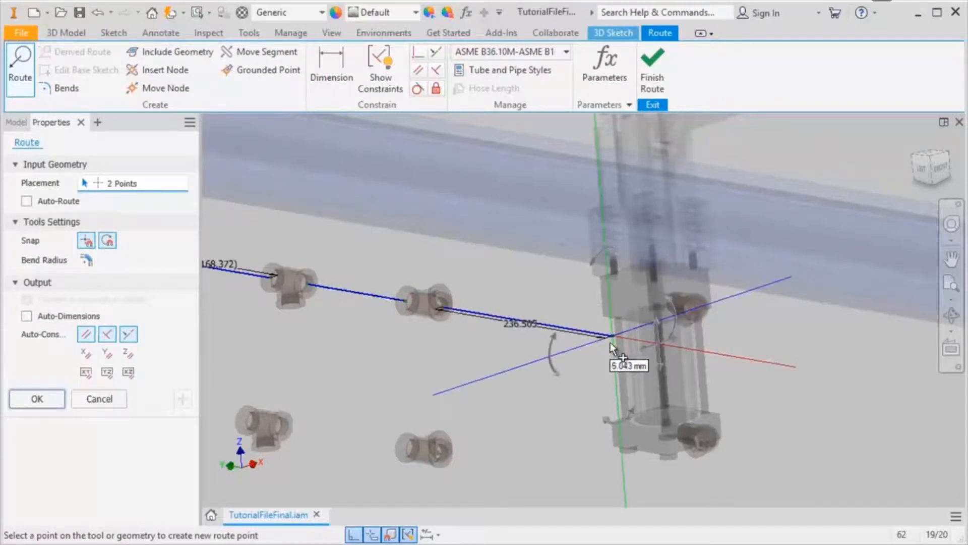
Step: Extend the route to the right cylinder's upper elbow with Bend Radius enabled, and complete the Route command
click(89, 262)
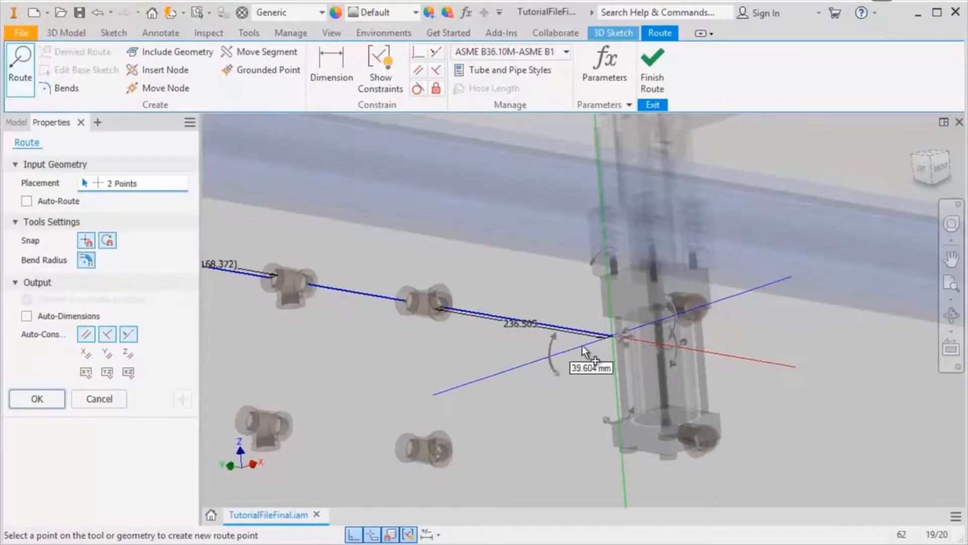
click(693, 329)
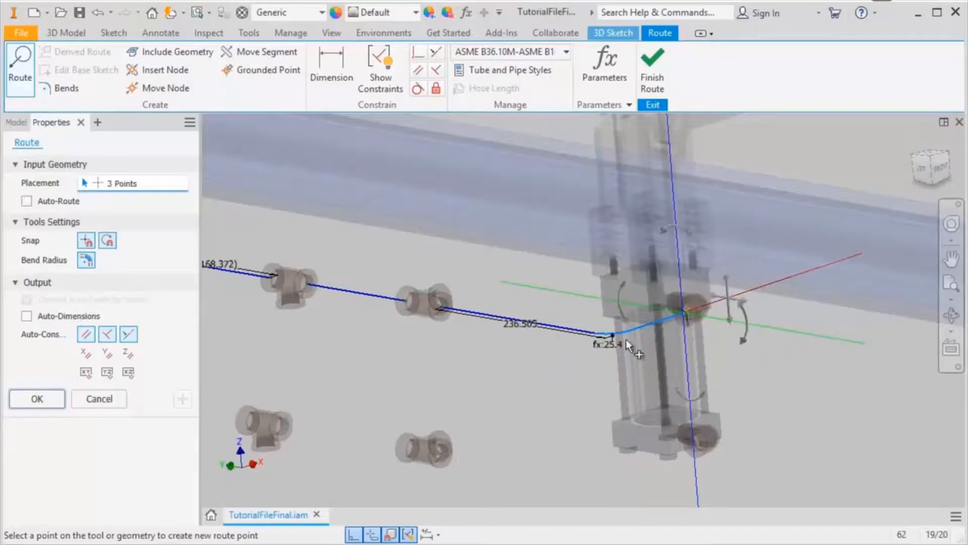
shift+middle_drag(604, 284, 606, 316)
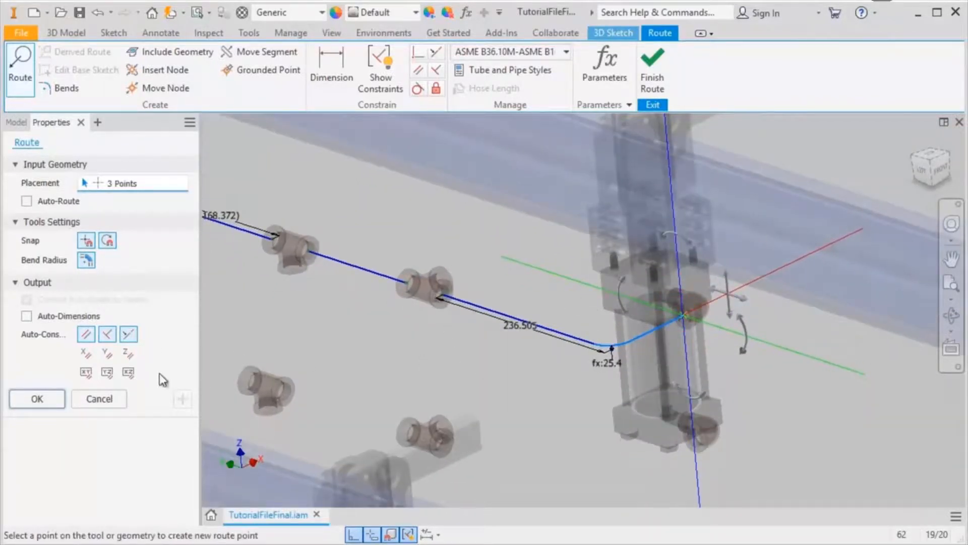
click(53, 397)
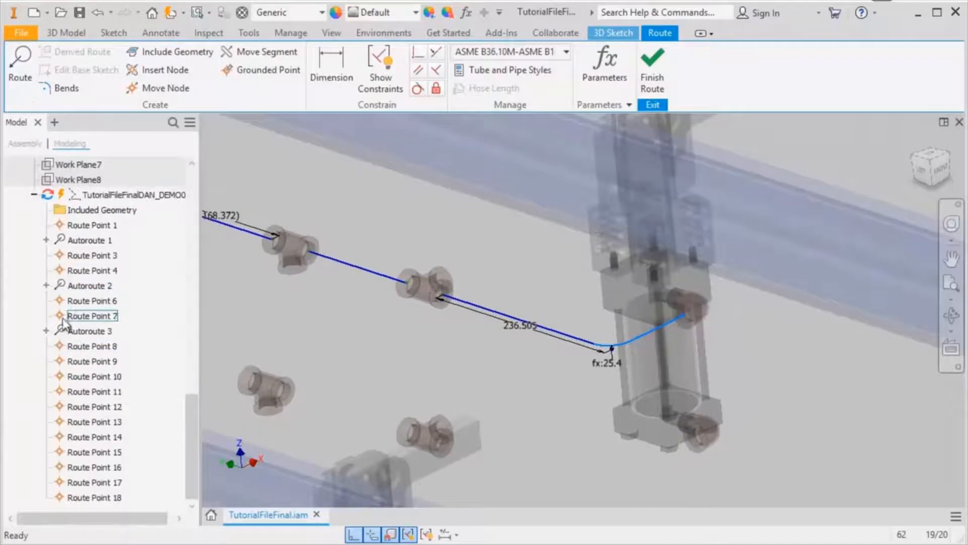
Step: Finish the route edit and populate the routes of Run 01 with pipe components
scroll(356, 392, down, 3)
scroll(307, 311, down, 3)
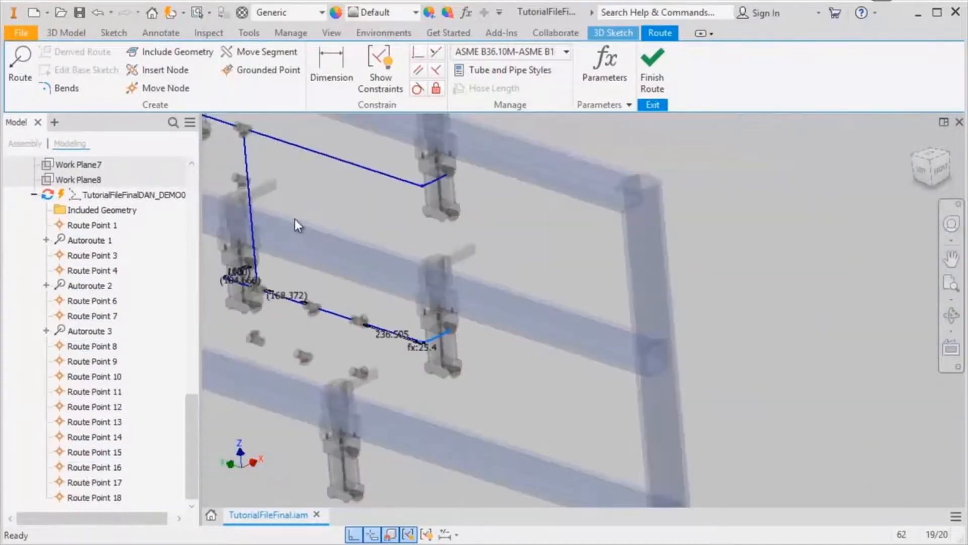
middle_drag(295, 219, 460, 316)
click(657, 68)
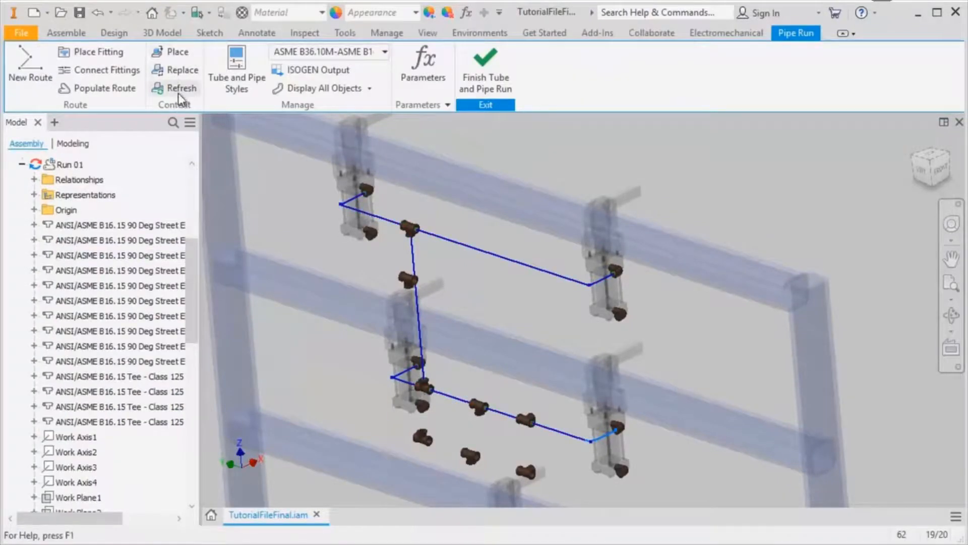
click(119, 89)
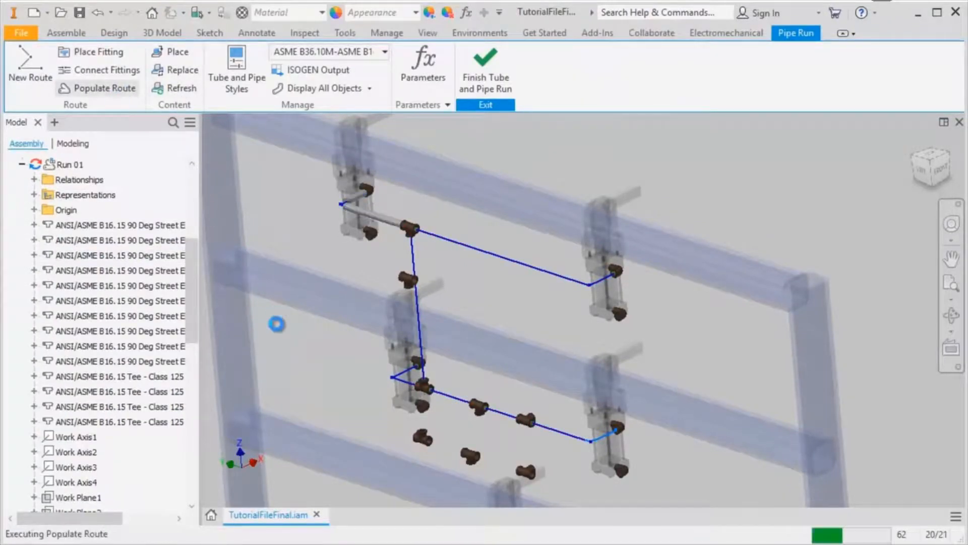